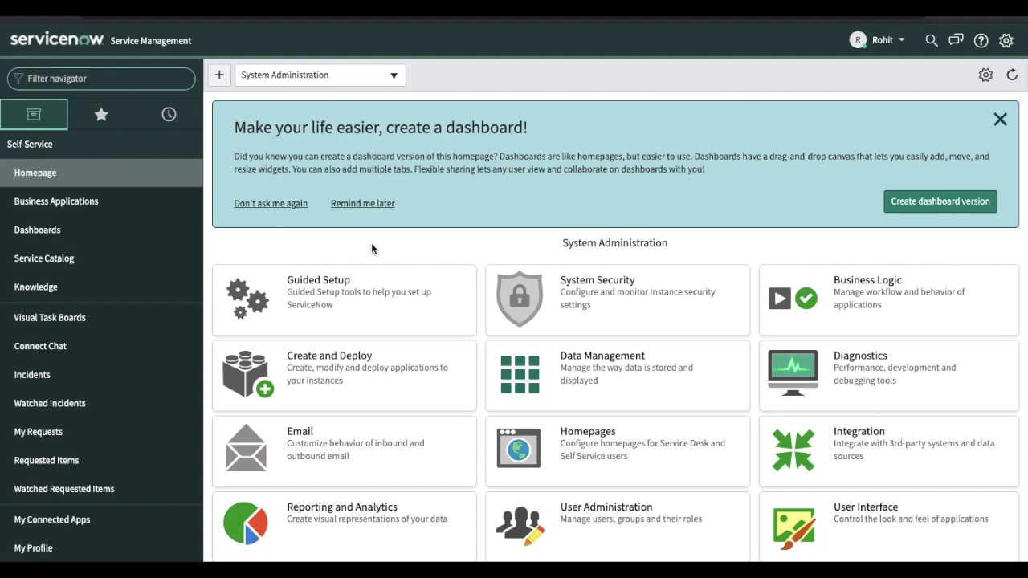
Filter the navigator by "process" to examine the modules under Process Automation, including Flow Designer.
type("pro")
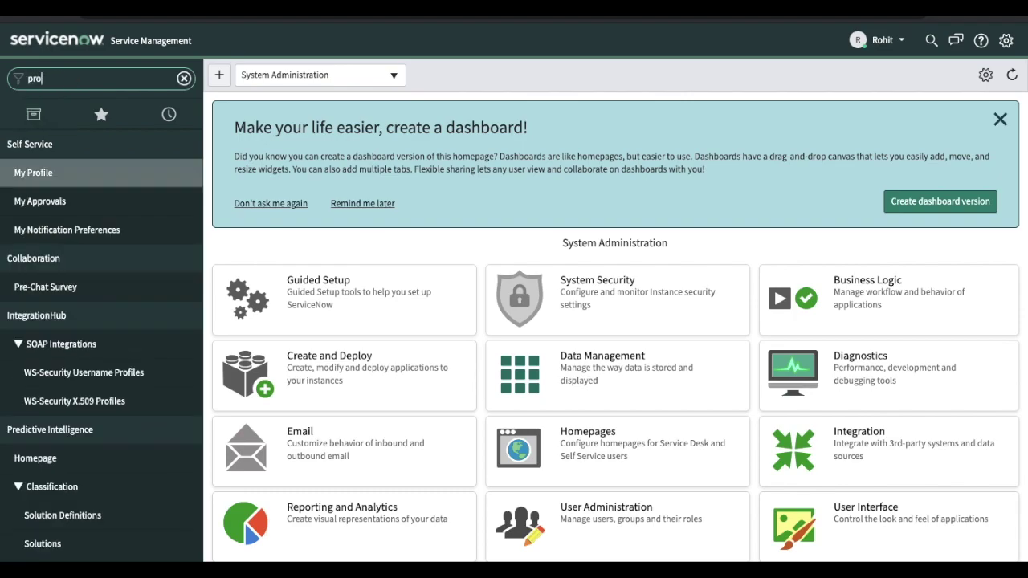
type("cess a")
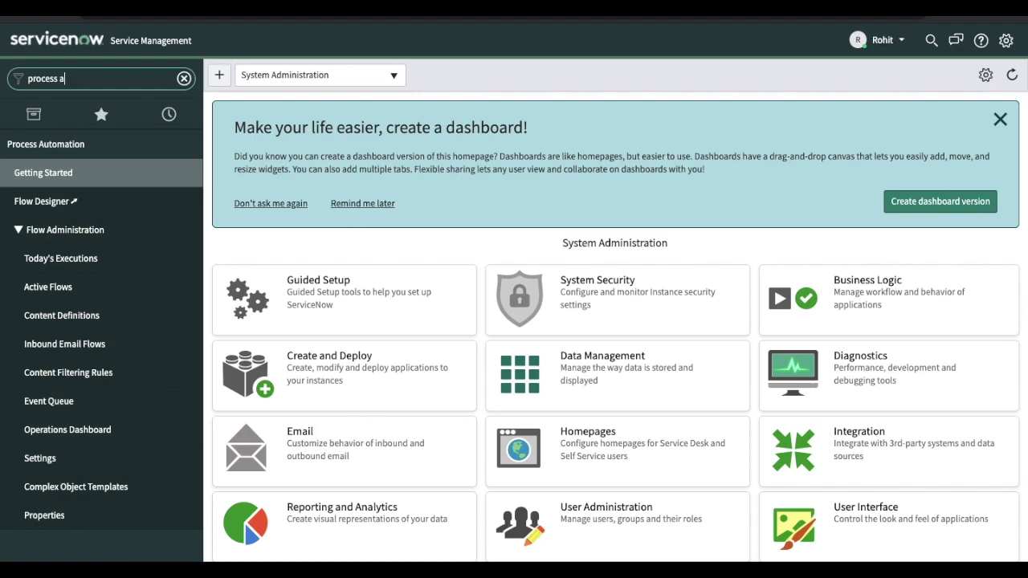
key("BackSpace")
key("BackSpace")
key("BackSpace")
key("BackSpace")
key("BackSpace")
key("BackSpace")
key("BackSpace")
key("BackSpace")
key("BackSpace")
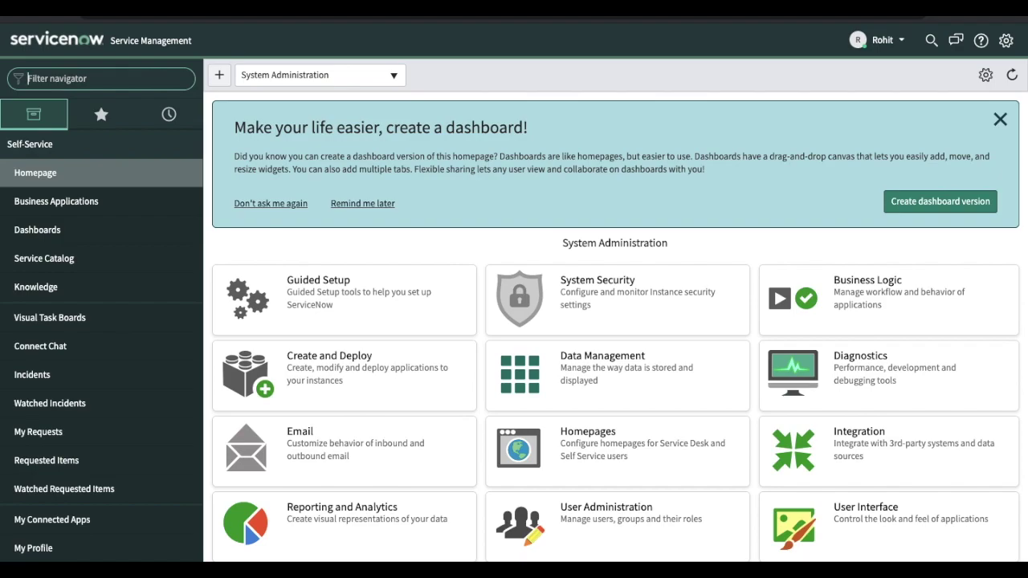
type("process")
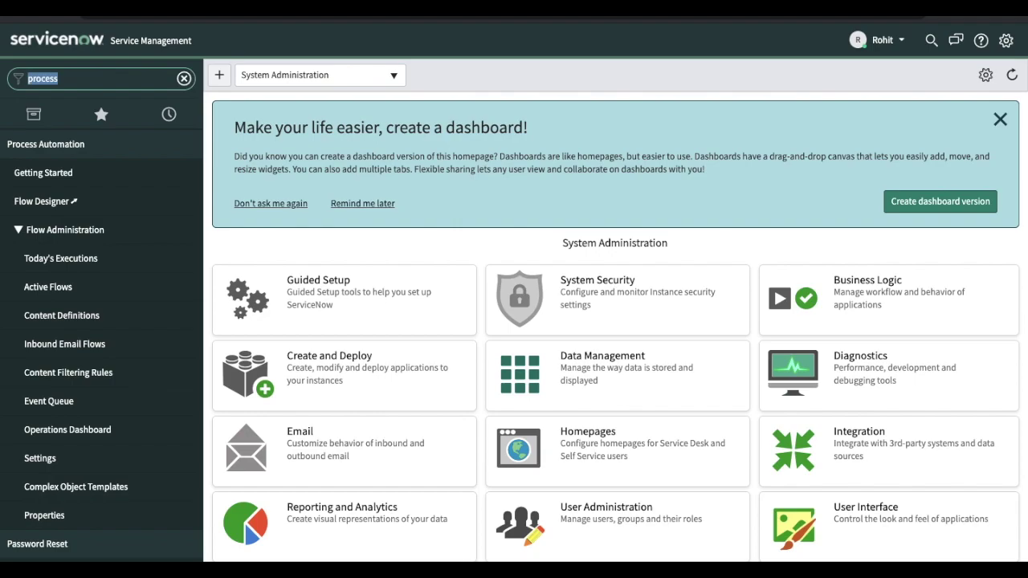
Find the Local Update Sets module with the filter "local u" and open its list.
key("BackSpace")
type("local")
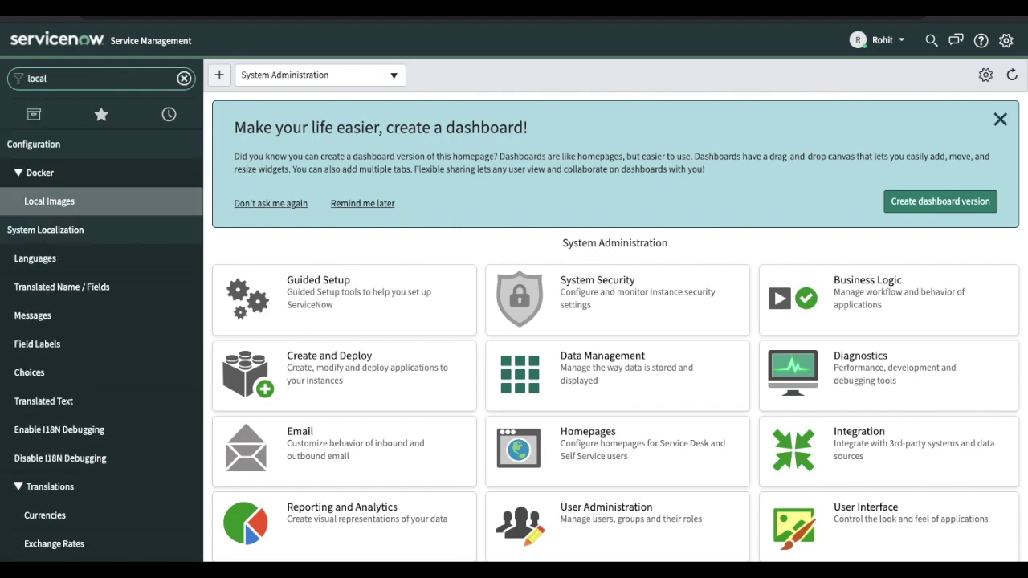
type(" u")
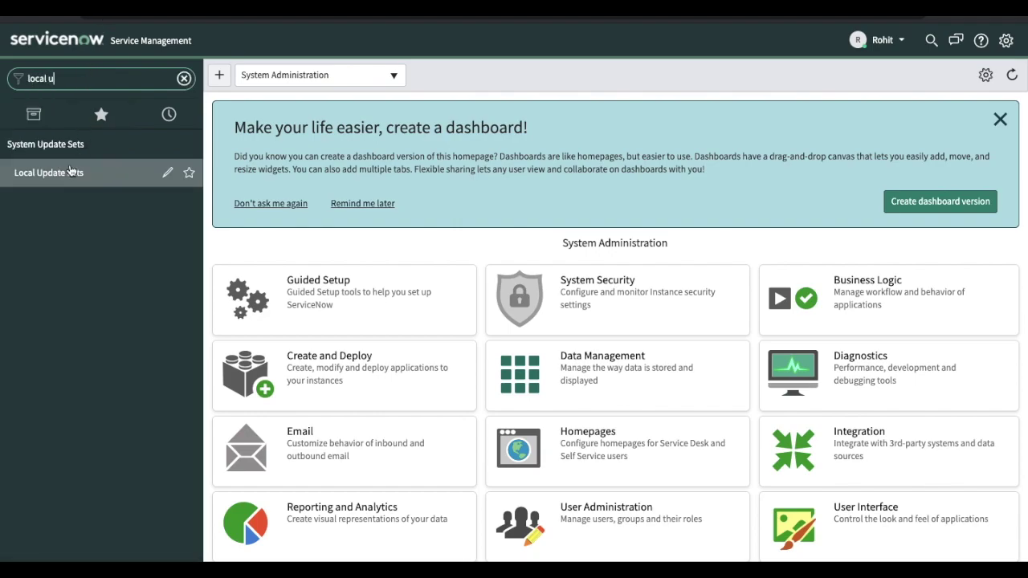
left_click(71, 172)
Create an update set named "Flow designer", make it the current one, and return to the homepage.
left_click(305, 77)
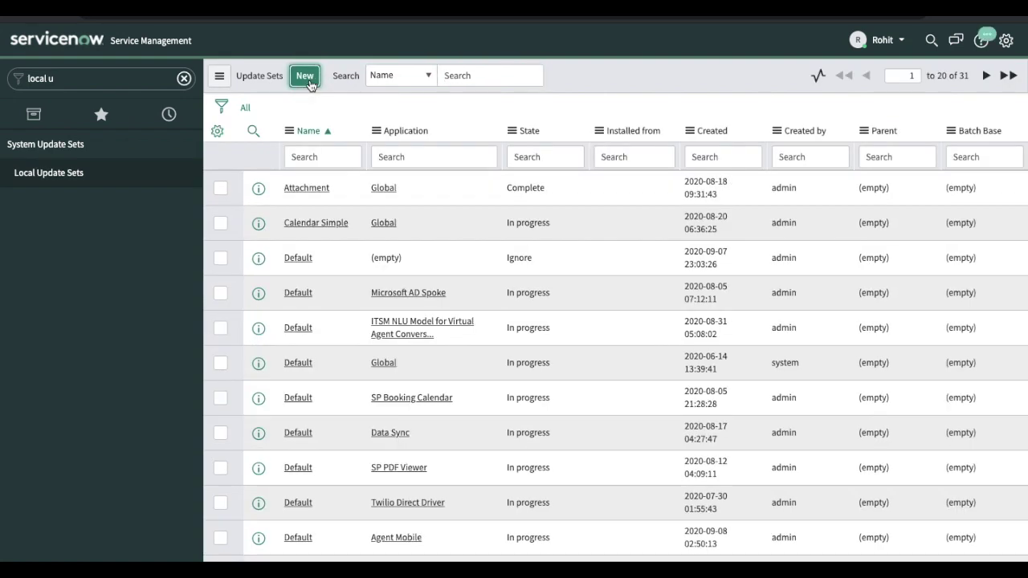
key("ctrl+a")
type("Flow designer")
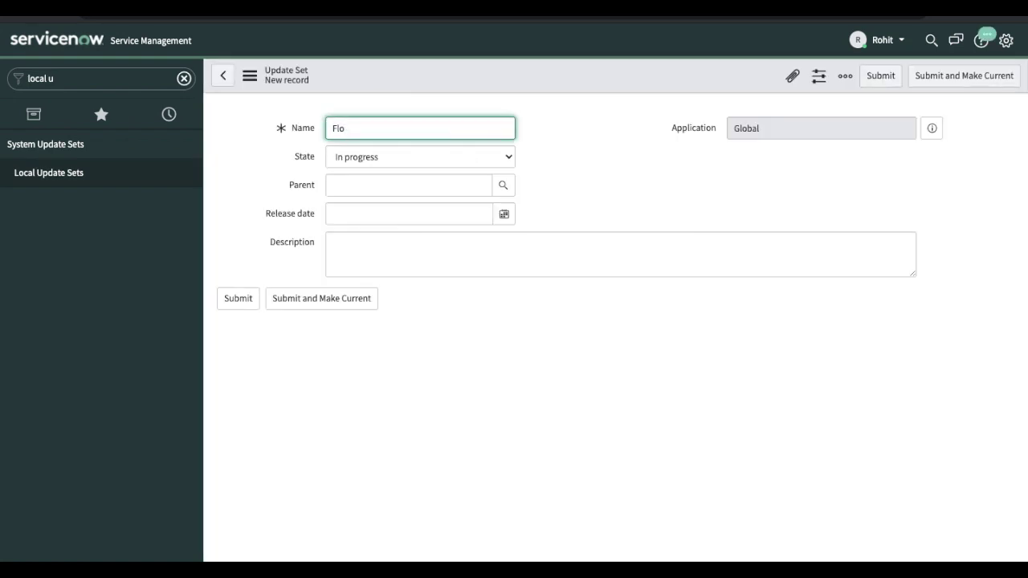
left_click(308, 300)
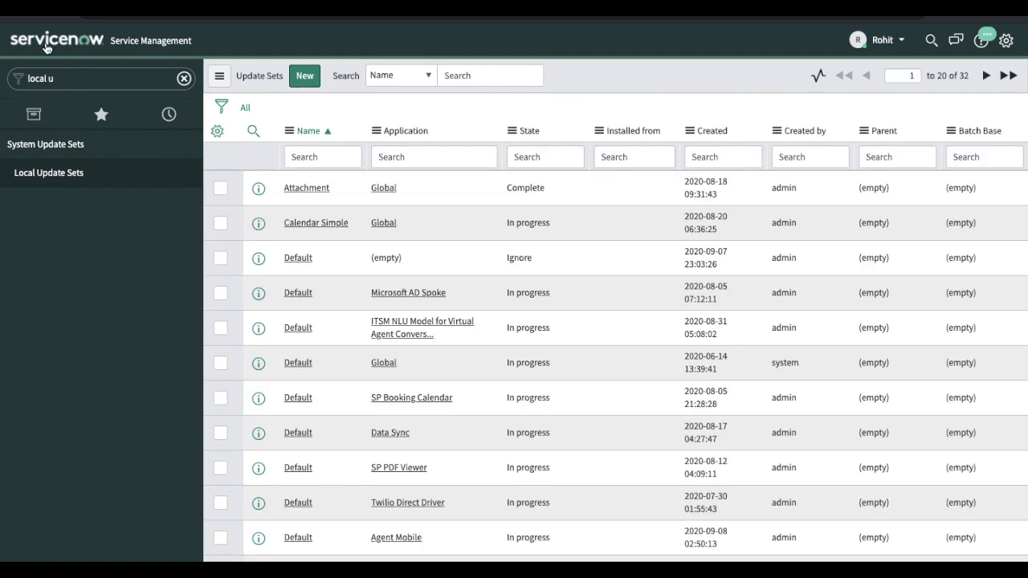
left_click(46, 48)
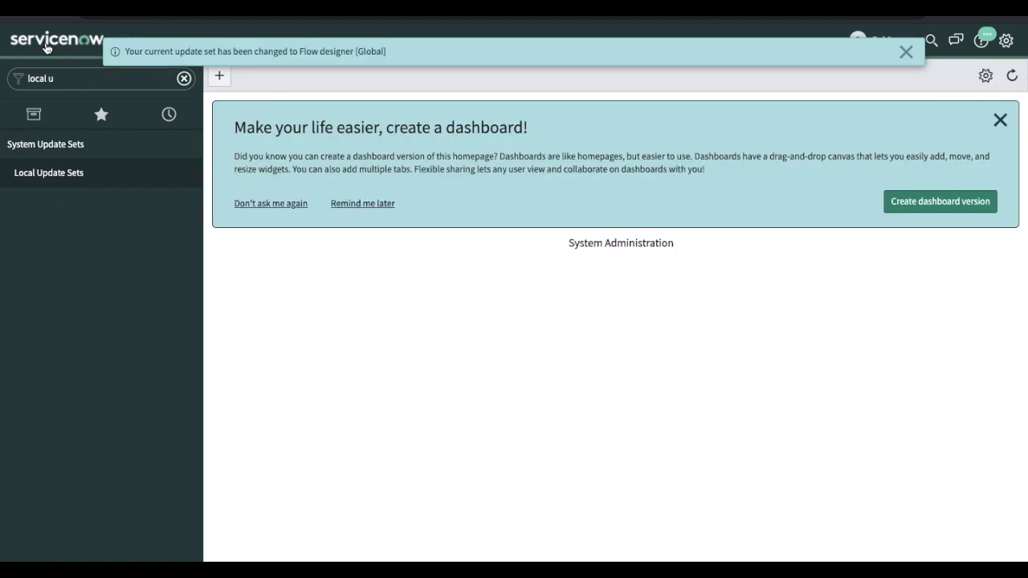
Find the Incident application in the navigator and open a blank form for creating a new incident.
left_click(58, 78)
type("incidnt=")
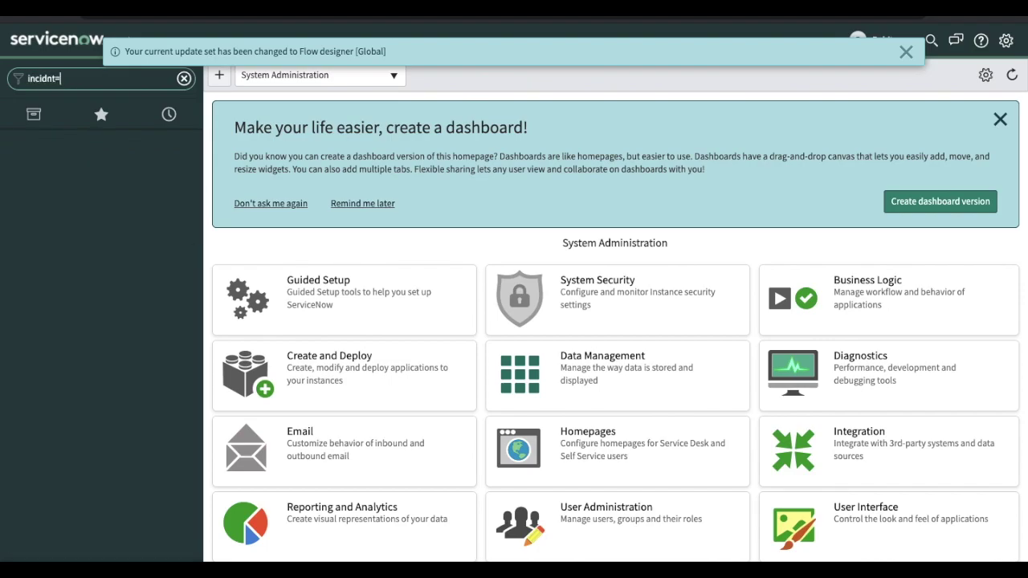
key("BackSpace")
key("BackSpace")
type("ent")
left_click(32, 321)
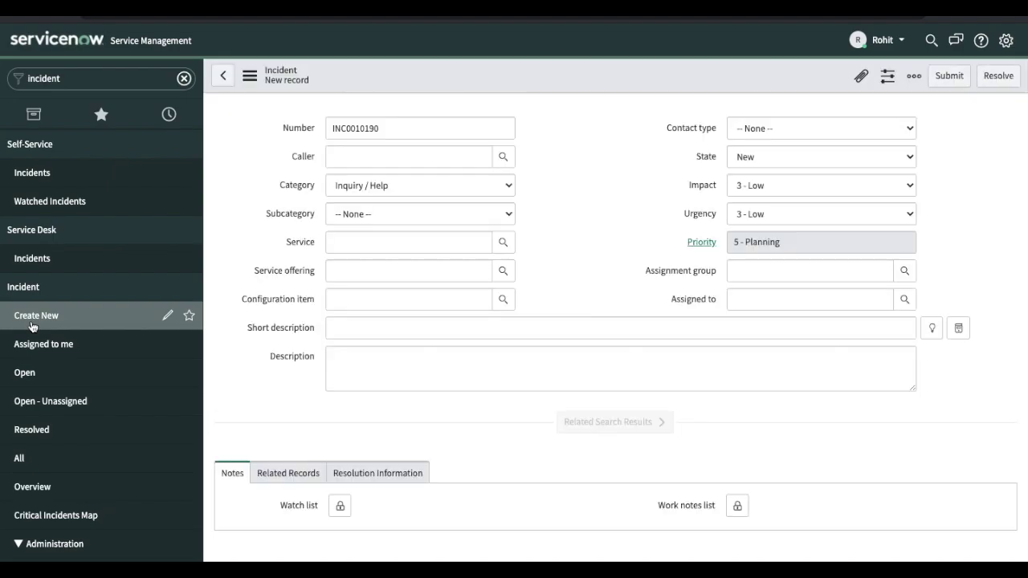
scroll(345, 345, "down", 2)
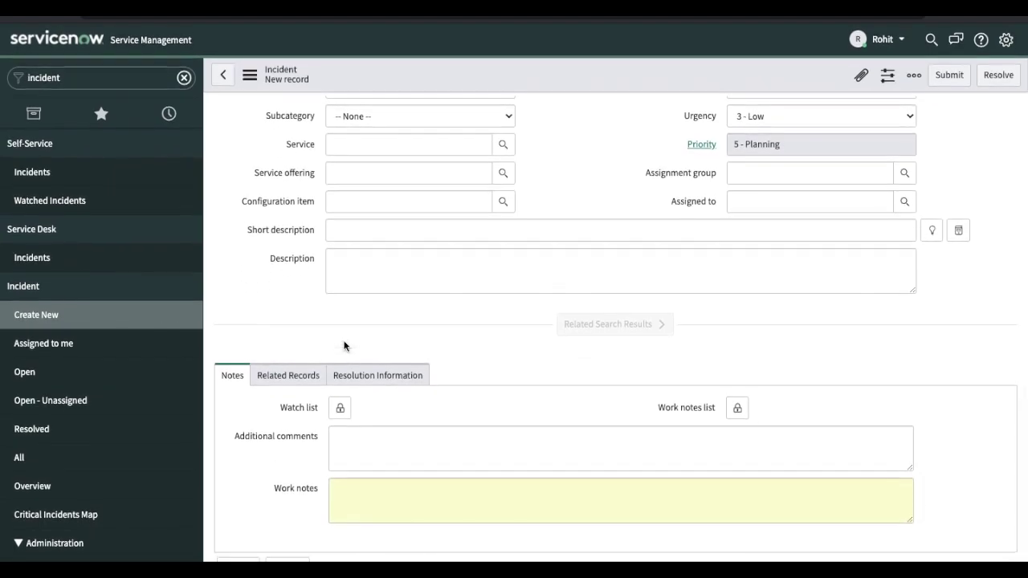
scroll(344, 346, "up", 2)
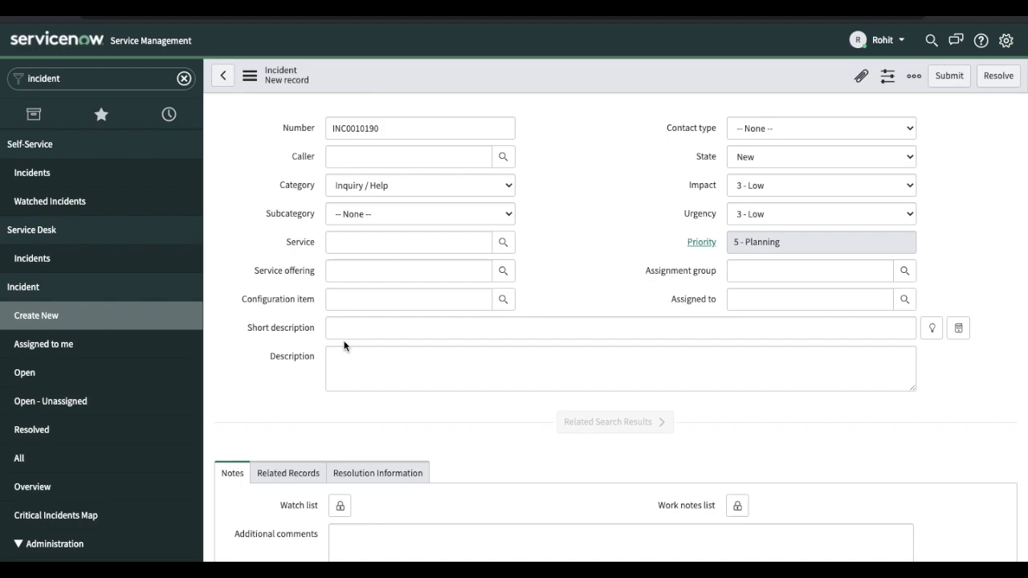
Fill in the incident's Caller field with the caller's name, picking the matching user record from the suggestions.
type("Rohit")
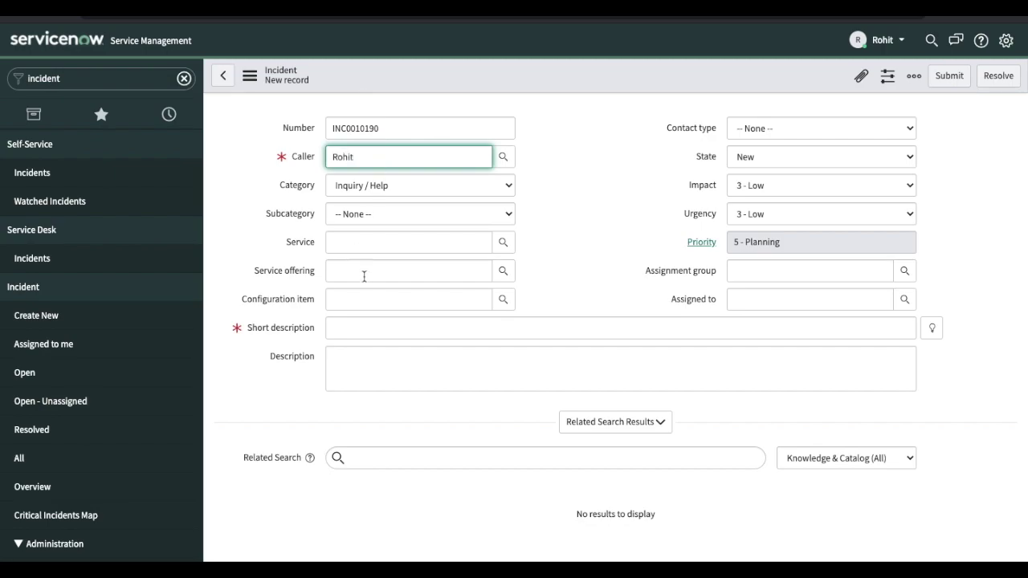
left_click(350, 321)
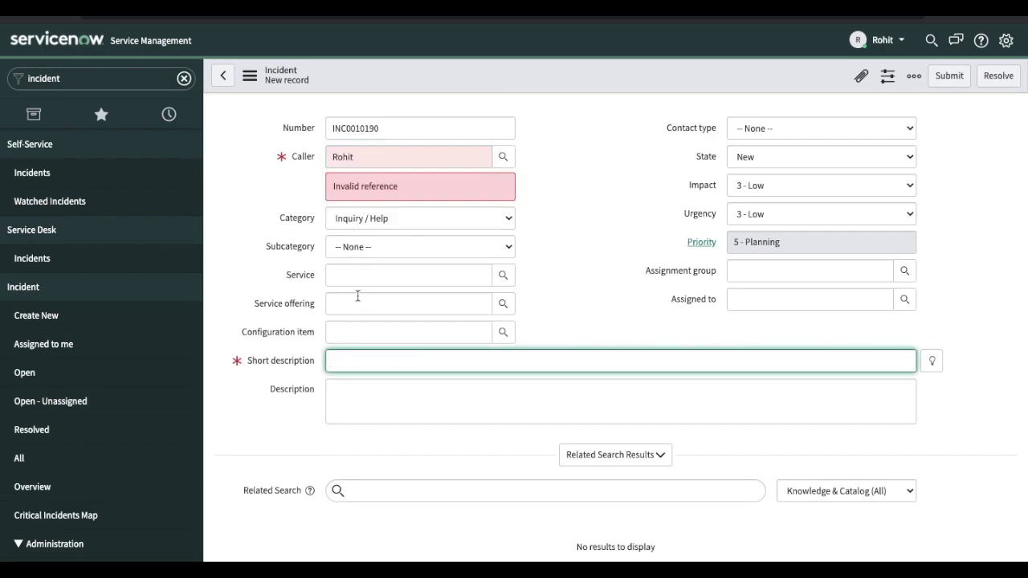
left_click(376, 161)
key("BackSpace")
type("t")
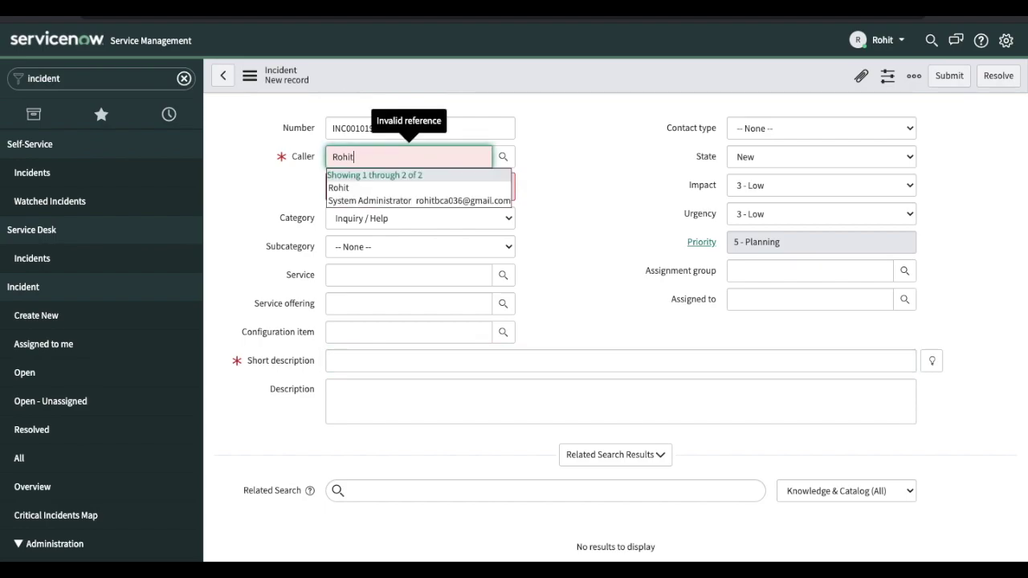
left_click(357, 187)
Enter "Test" as the incident's short description and save the record while staying on the form.
left_click(348, 331)
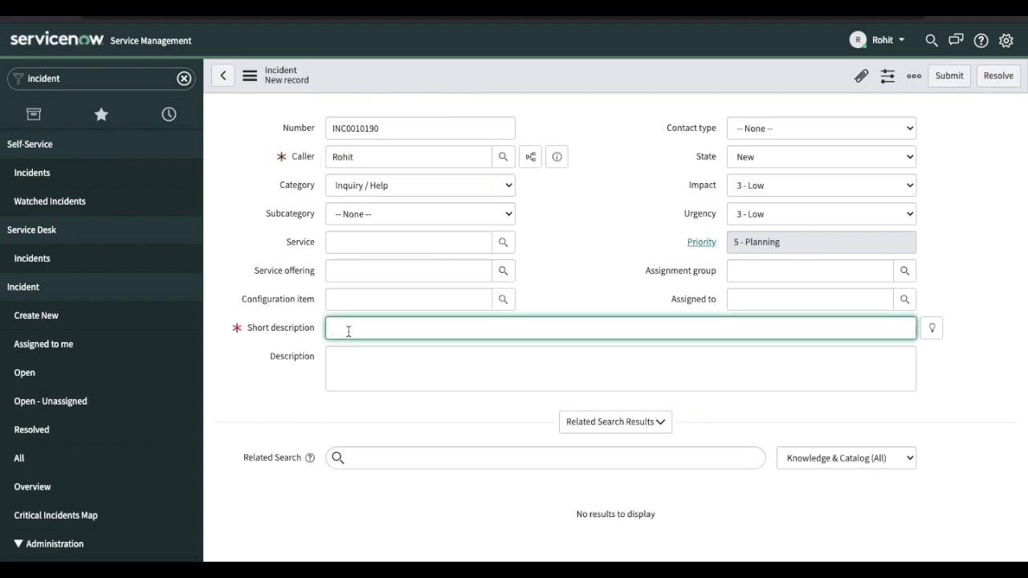
type("Test")
right_click(497, 75)
left_click(511, 89)
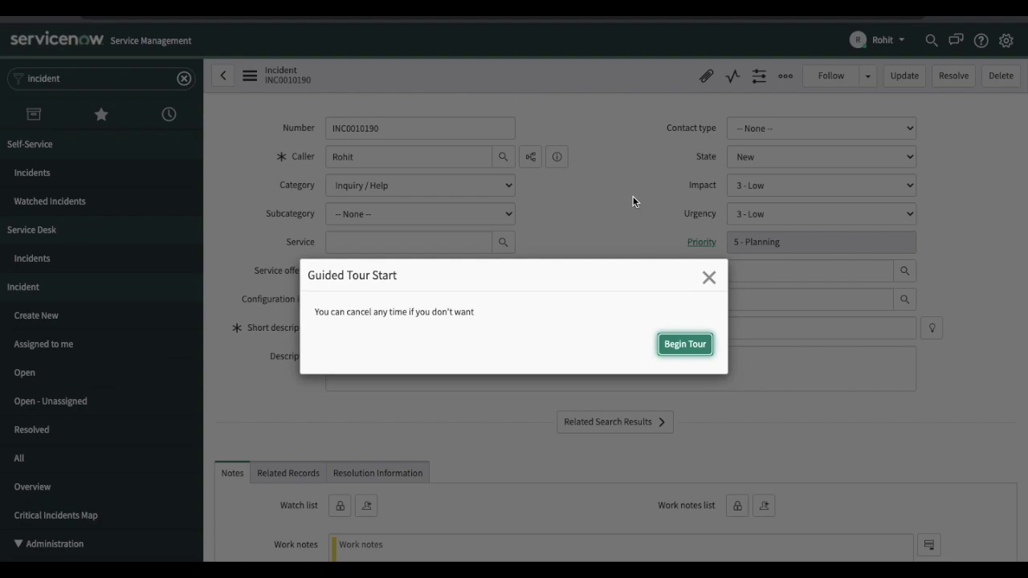
Dismiss the guided tour and the help pane, and review the lower part of the saved incident.
left_click(707, 277)
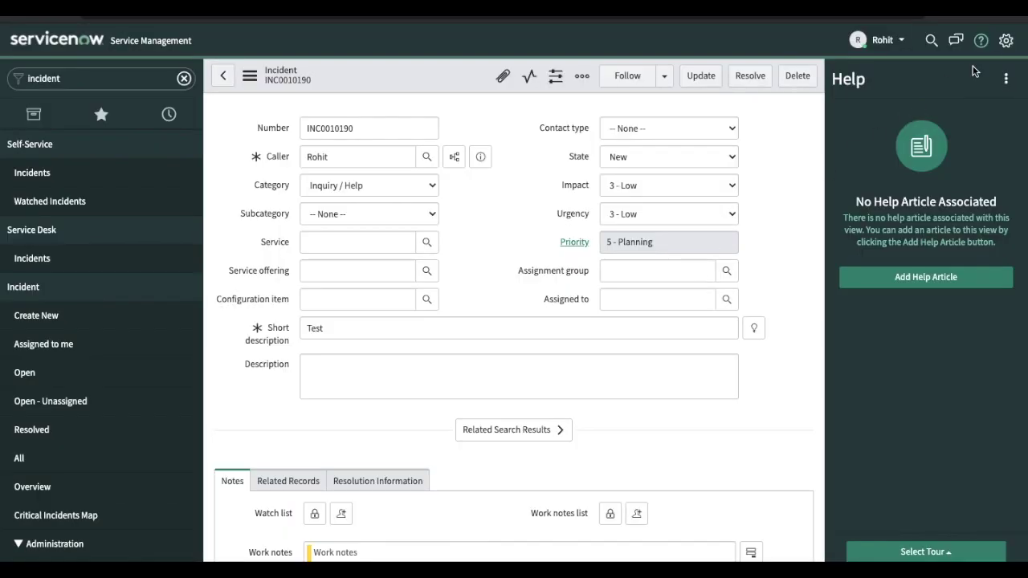
left_click(980, 40)
scroll(611, 449, "down", 6)
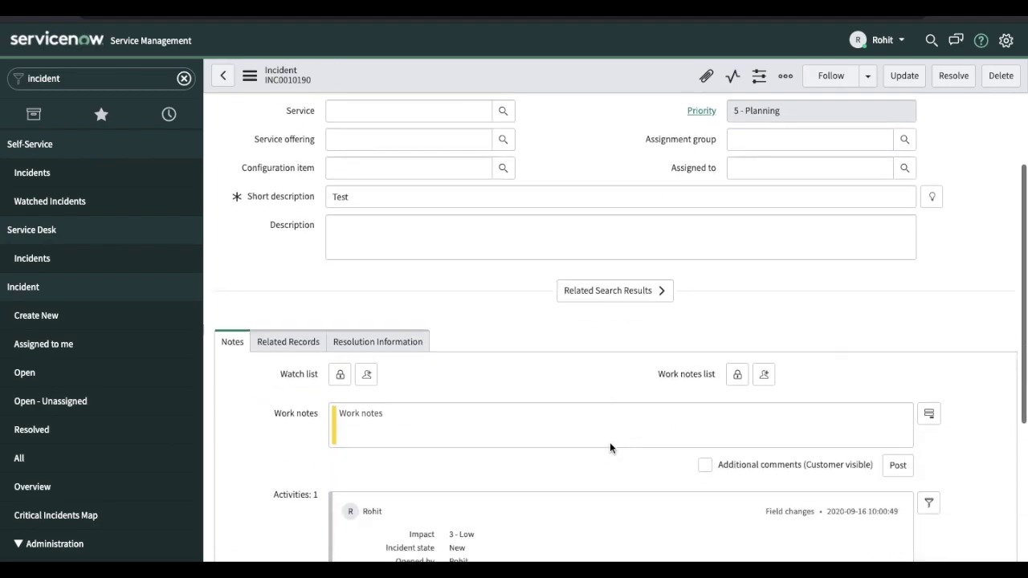
Switch to Flow Designer and start creating a new flow.
left_click(345, 388)
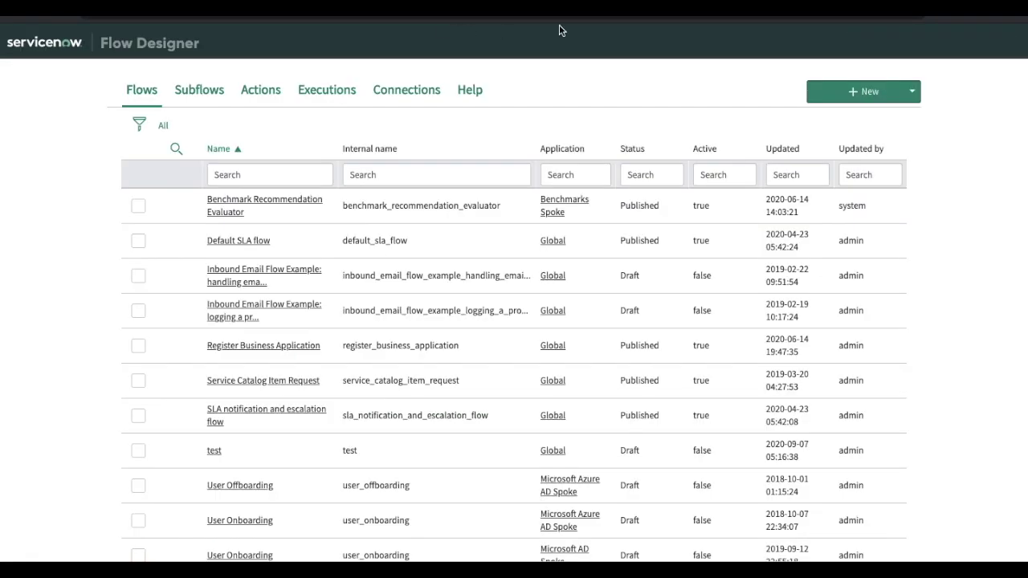
left_click(871, 93)
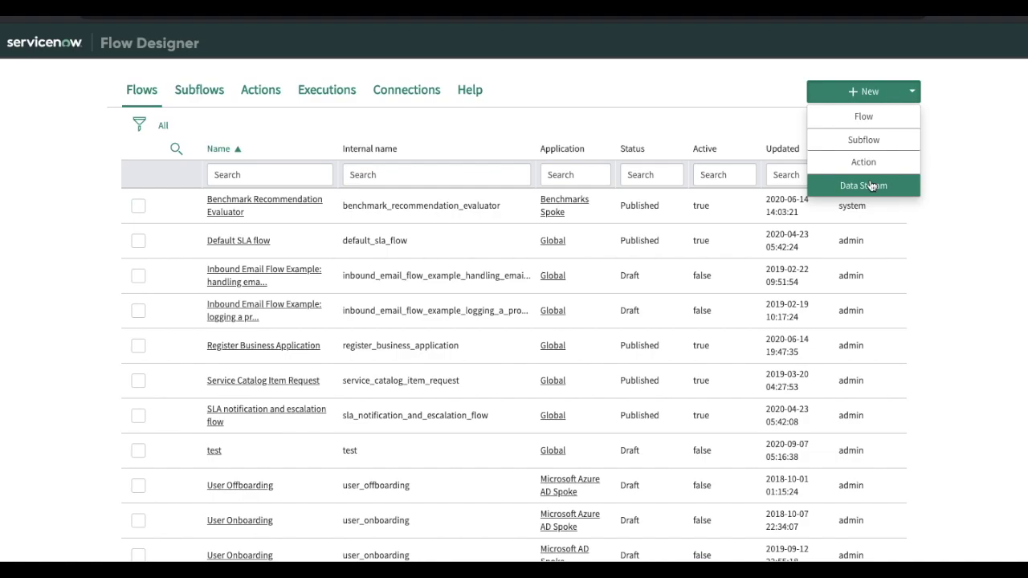
left_click(872, 119)
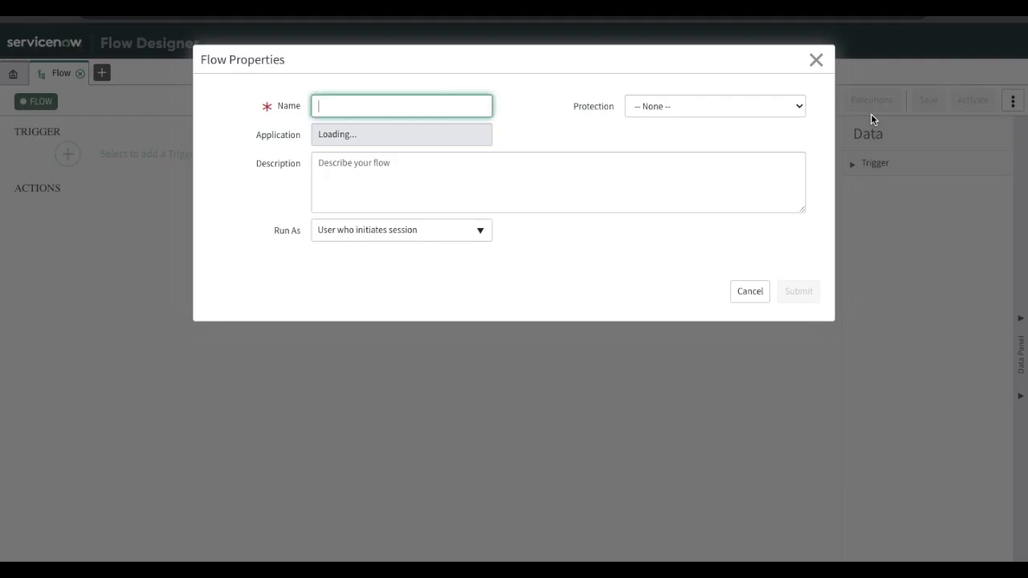
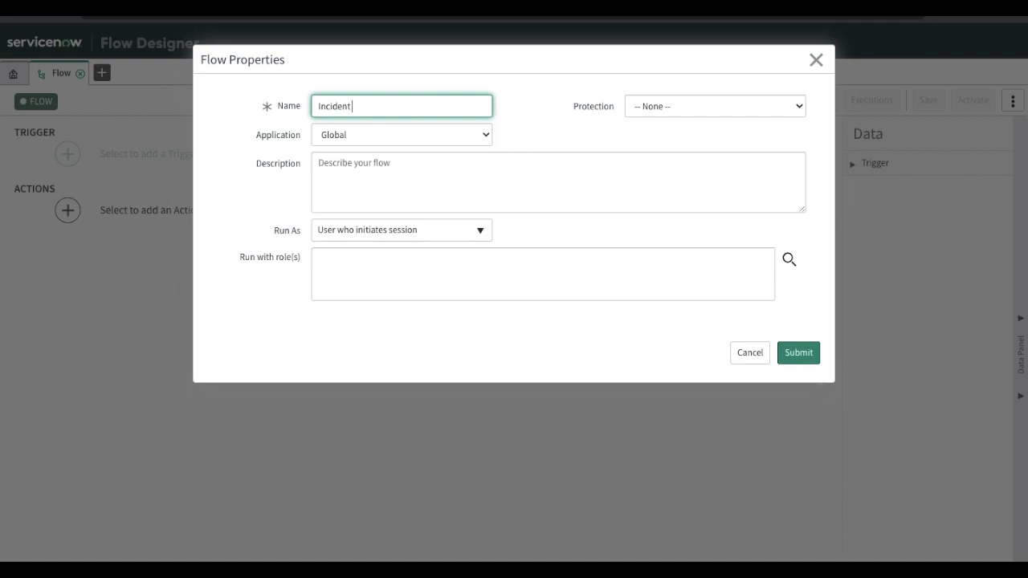
Name the flow "Incident Task create" and keep its application as Global.
type("Task creat")
key("BackSpace")
key("BackSpace")
type("ate")
left_click(424, 135)
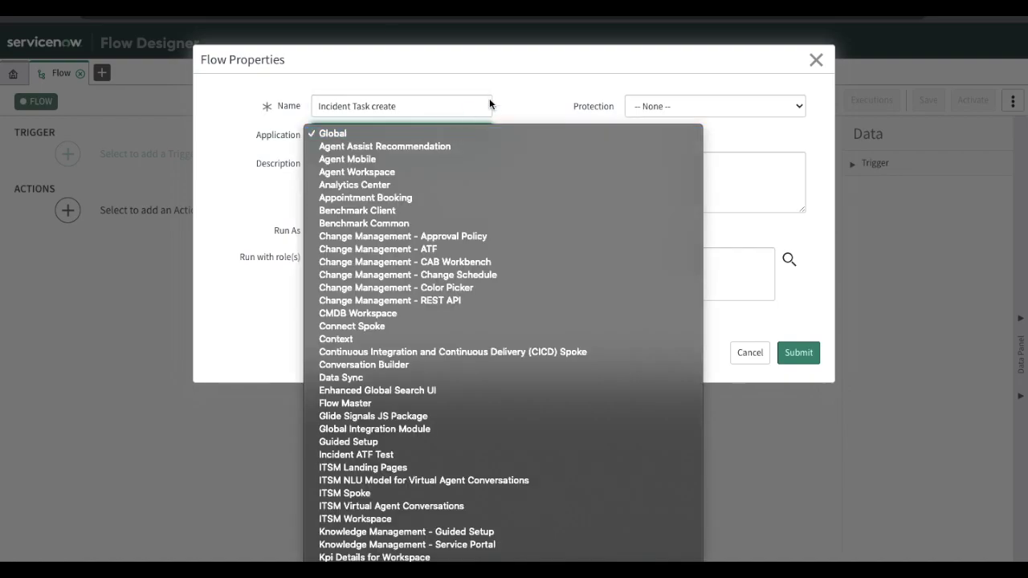
left_click(533, 102)
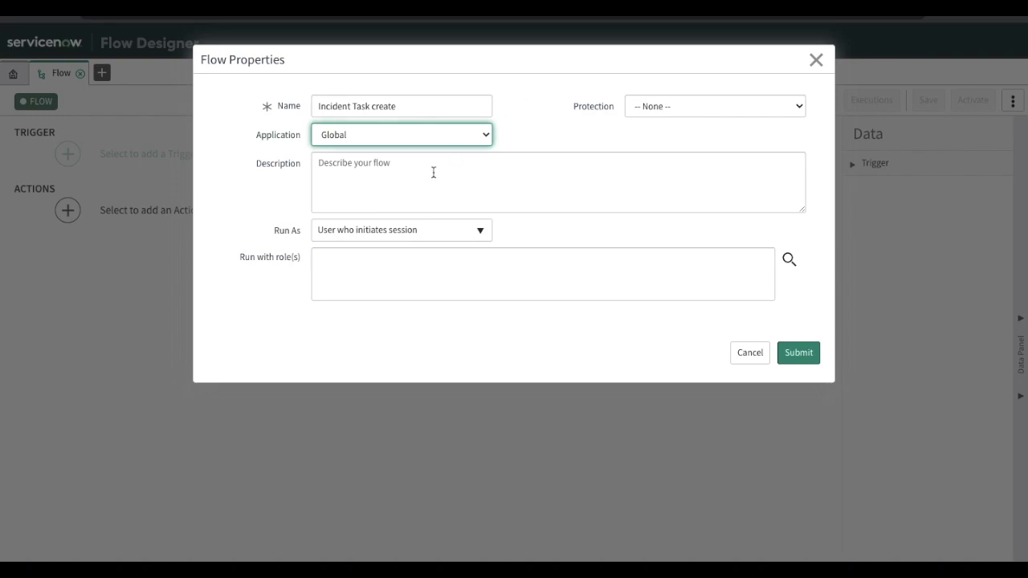
Try System User as the flow's Run As option and switch it back to "User who initiates session".
left_click(464, 232)
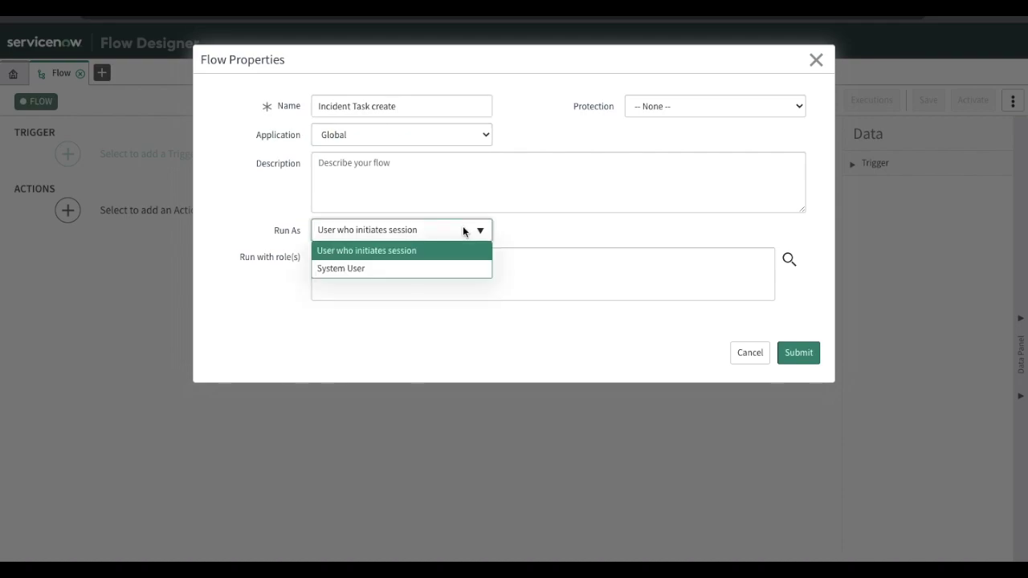
left_click(389, 273)
left_click(413, 230)
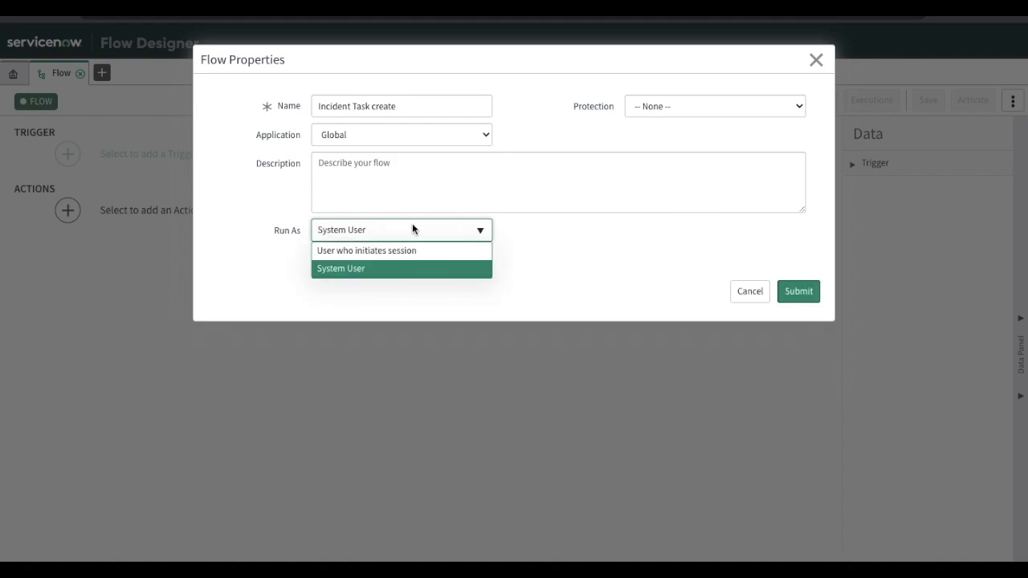
left_click(380, 251)
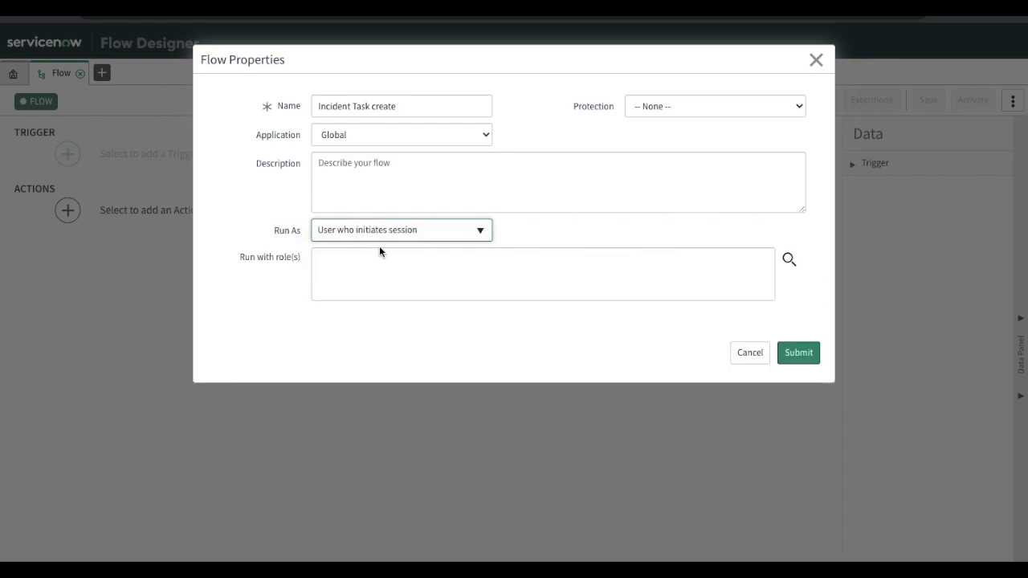
left_click(334, 239)
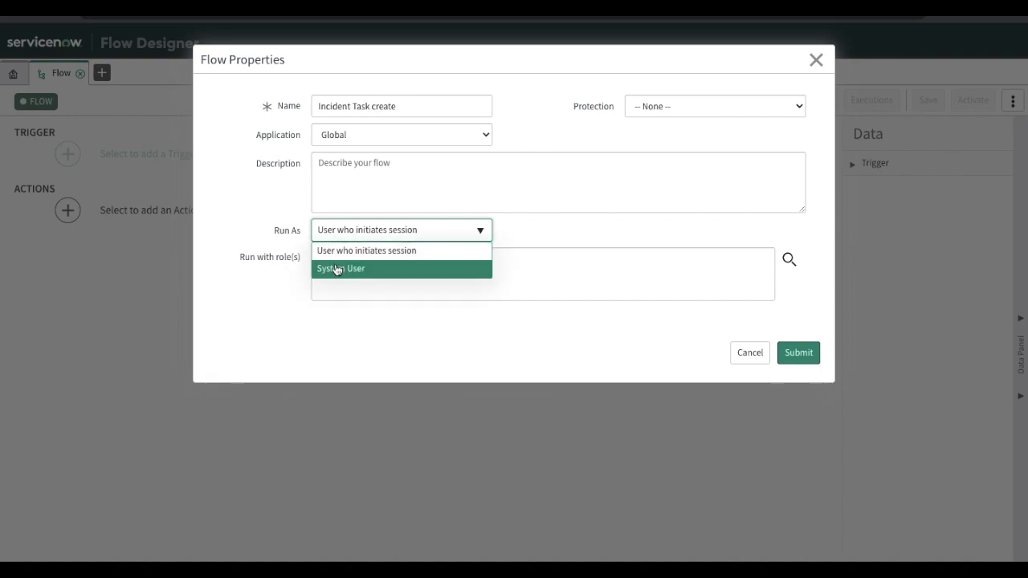
left_click(336, 269)
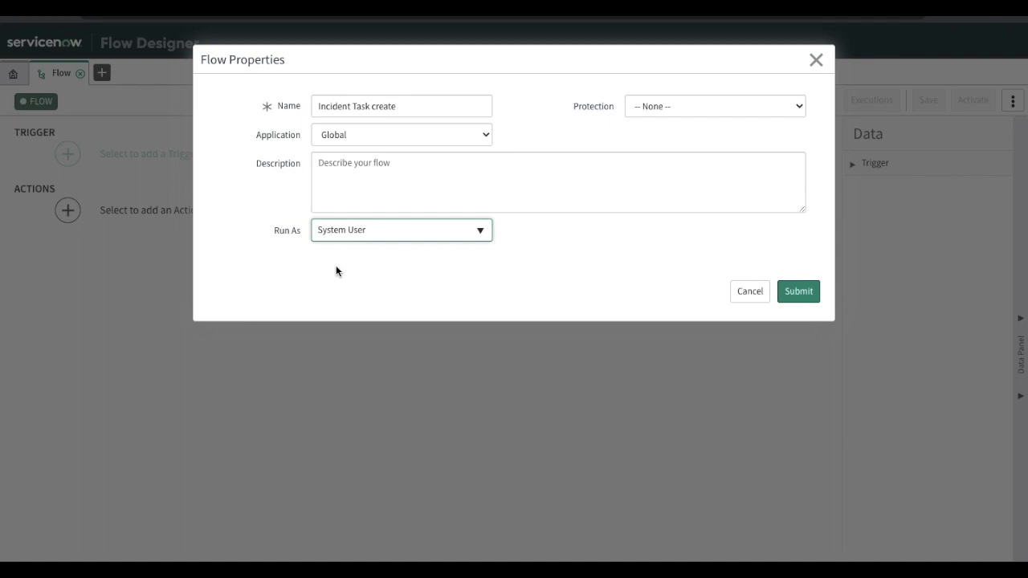
left_click(361, 237)
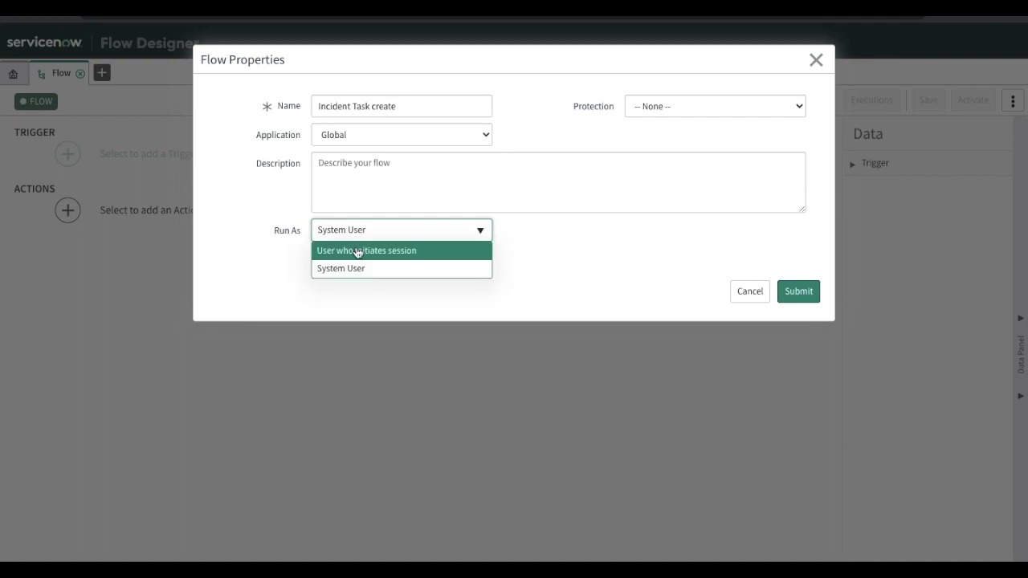
left_click(358, 251)
Examine the role picker for the flow's Run with role(s) setting without choosing a role.
left_click(788, 258)
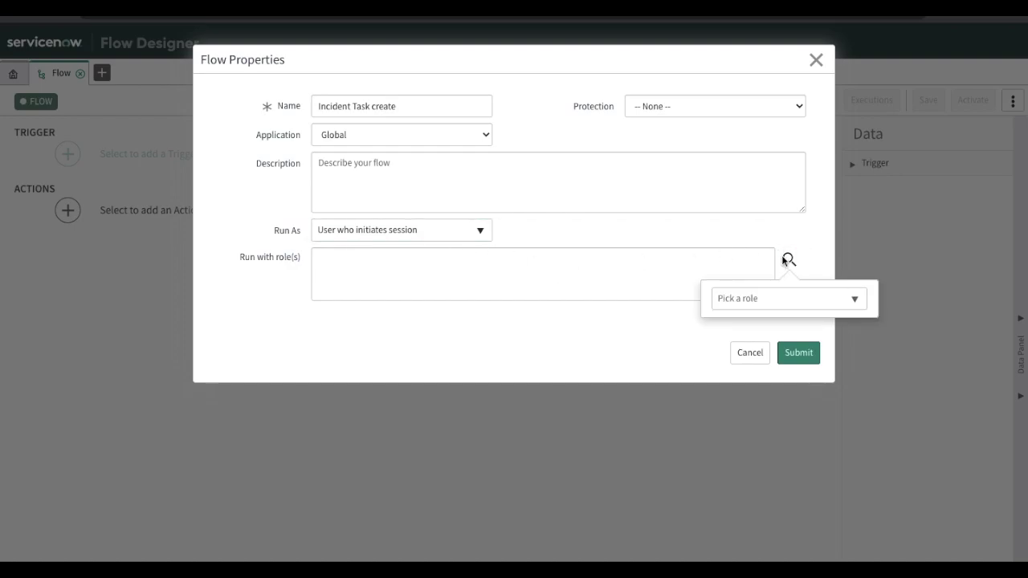
left_click(731, 298)
left_click(576, 349)
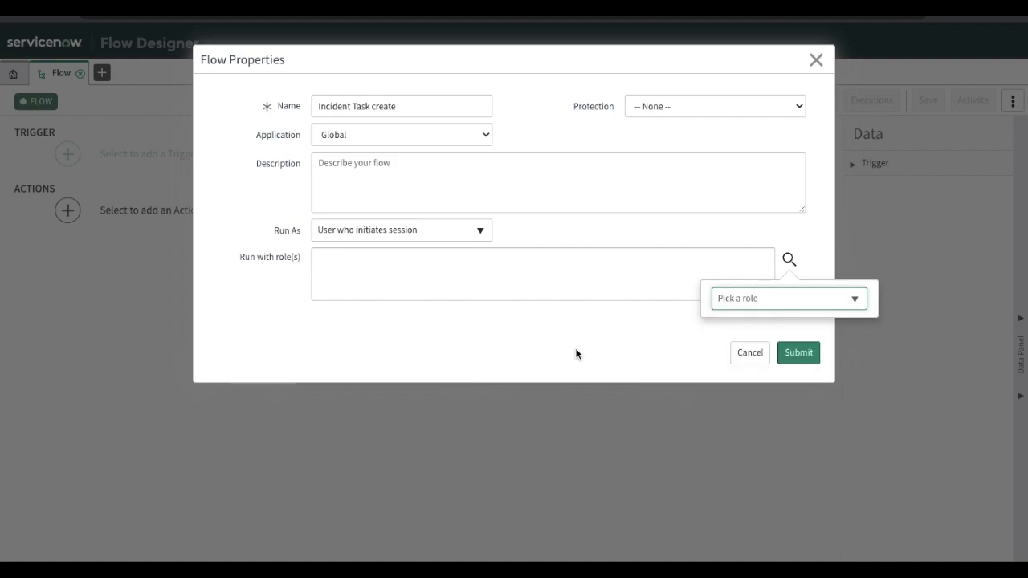
Submit the flow properties and add a Created record trigger on the Incident [incident] table.
left_click(636, 273)
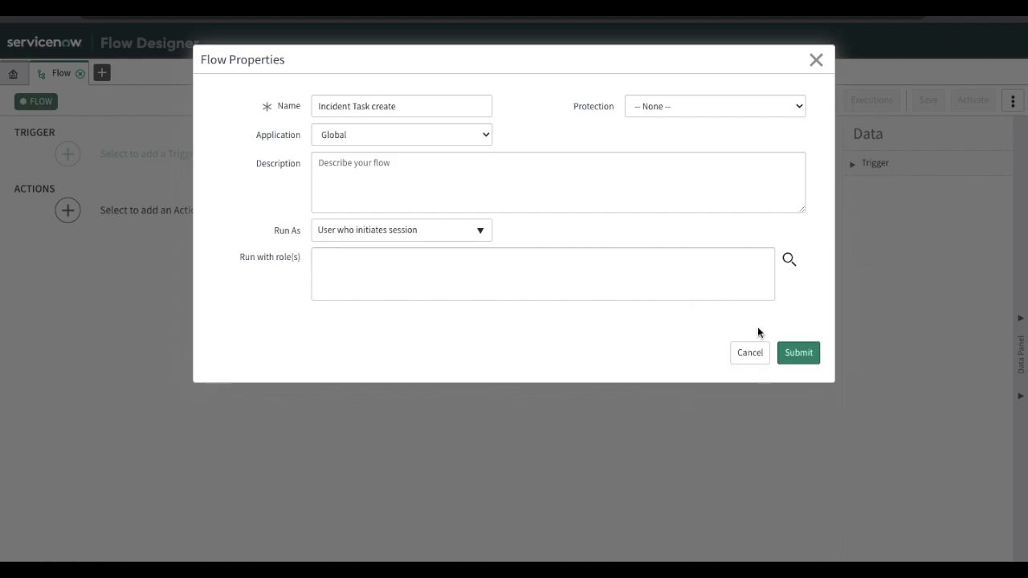
left_click(797, 353)
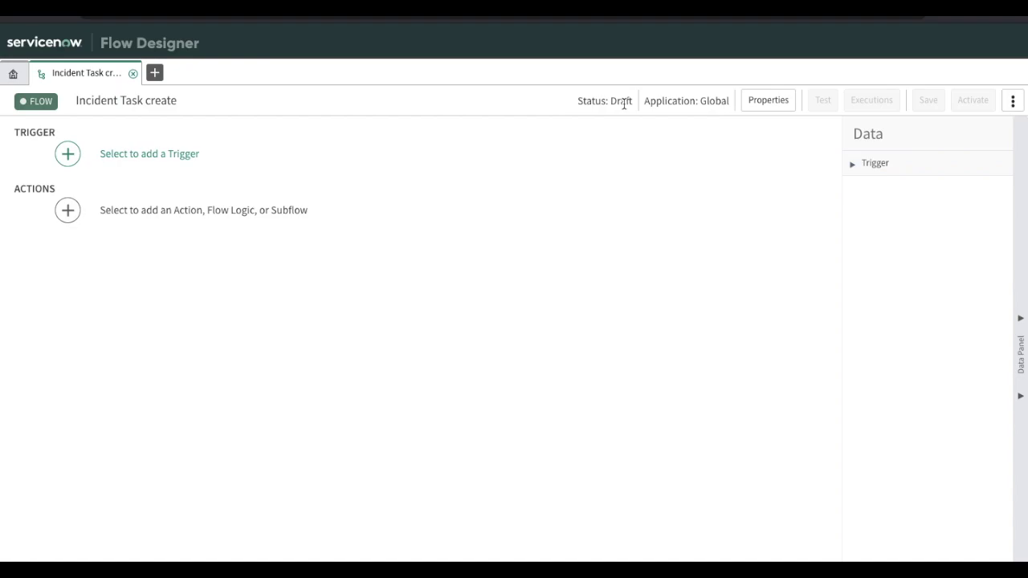
left_click(78, 157)
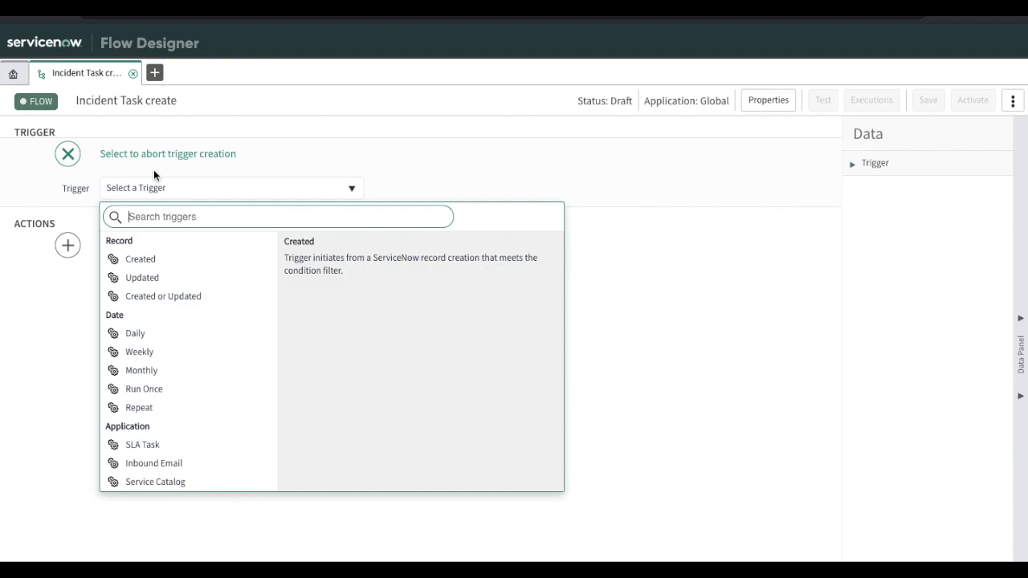
left_click(136, 260)
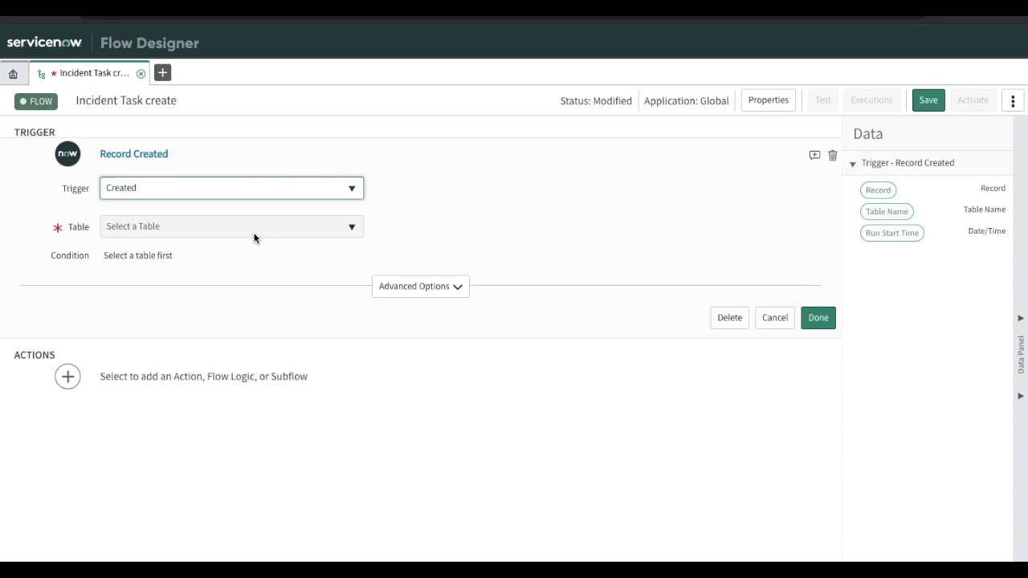
left_click(351, 228)
type("incident")
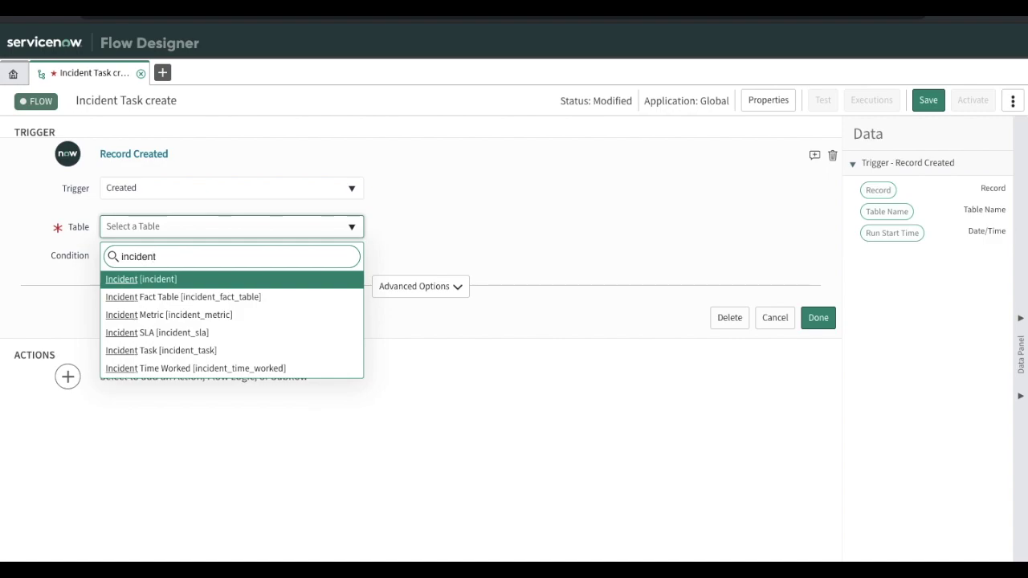
key("Return")
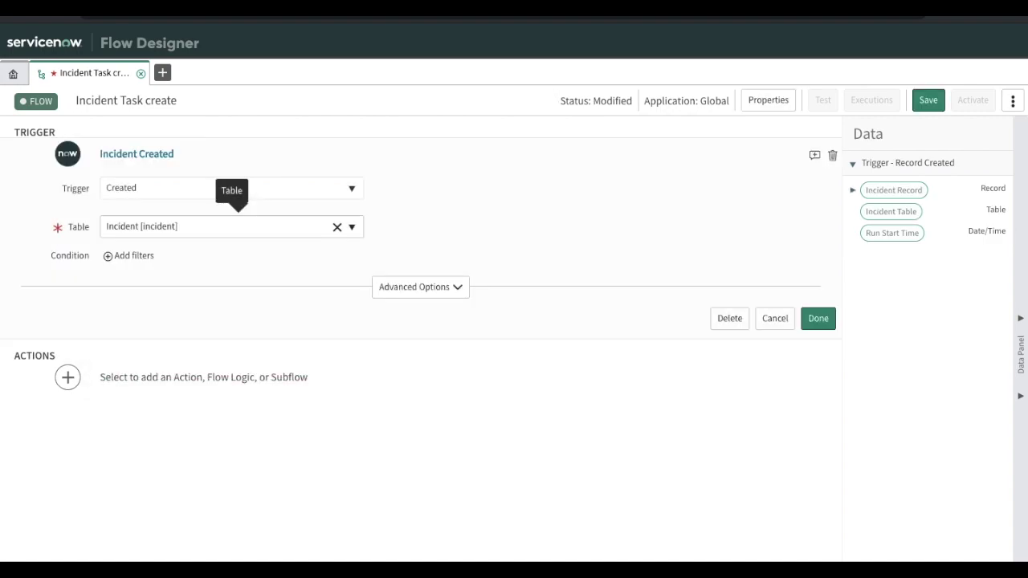
Add a trigger condition requiring that the Caller is the test incident's caller.
left_click(110, 256)
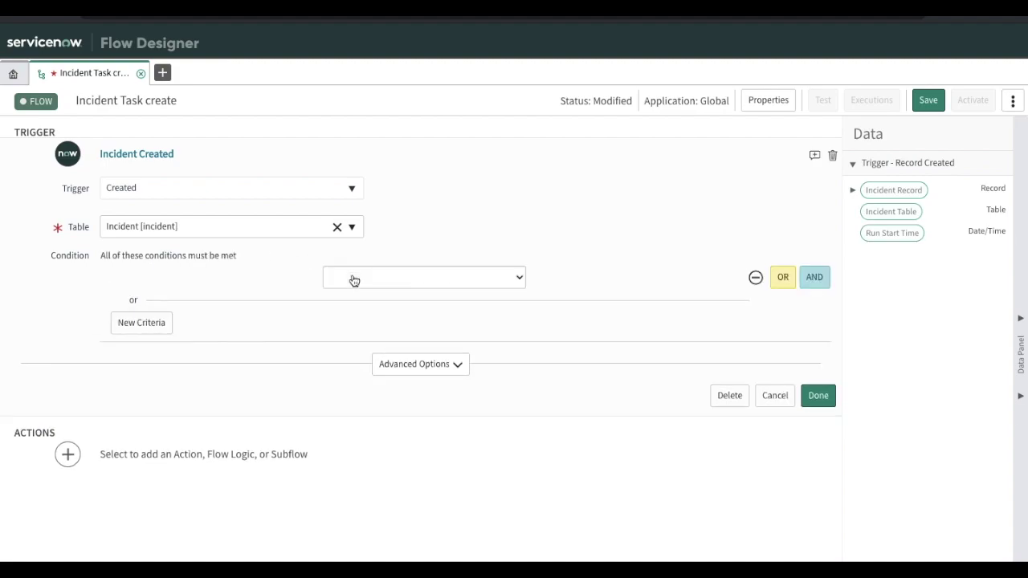
left_click(271, 284)
type("call")
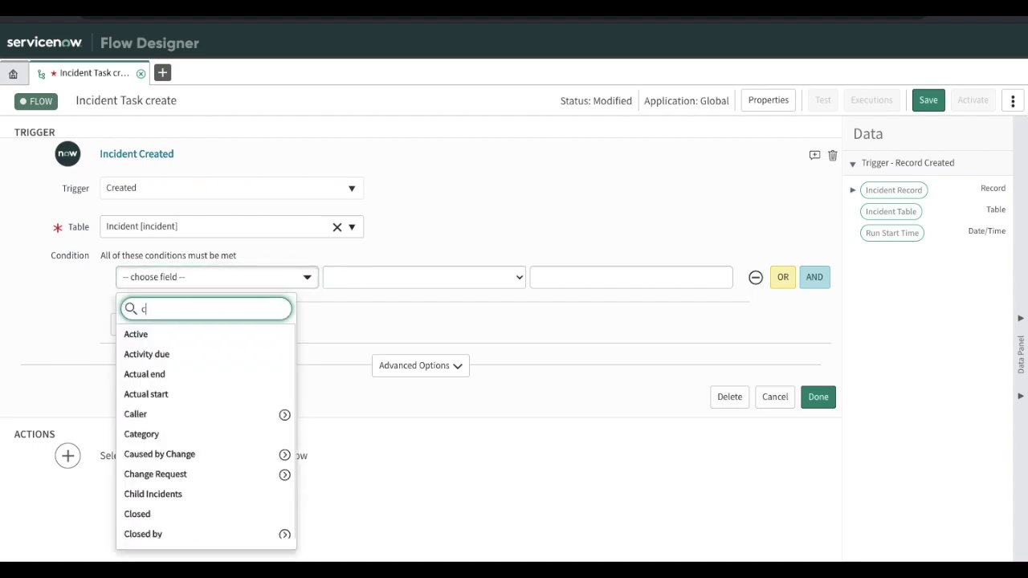
left_click(234, 334)
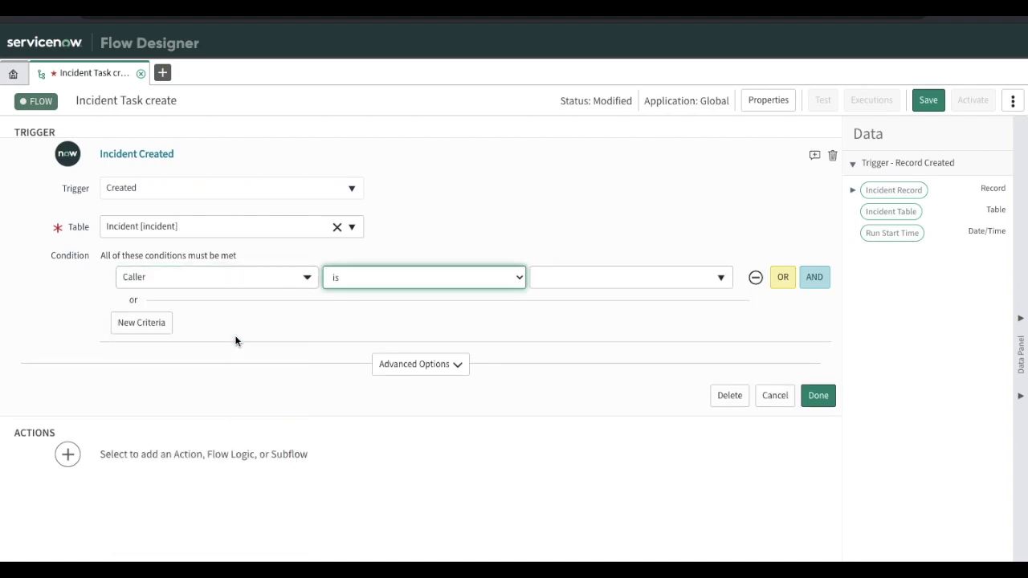
left_click(572, 273)
type("Rohit")
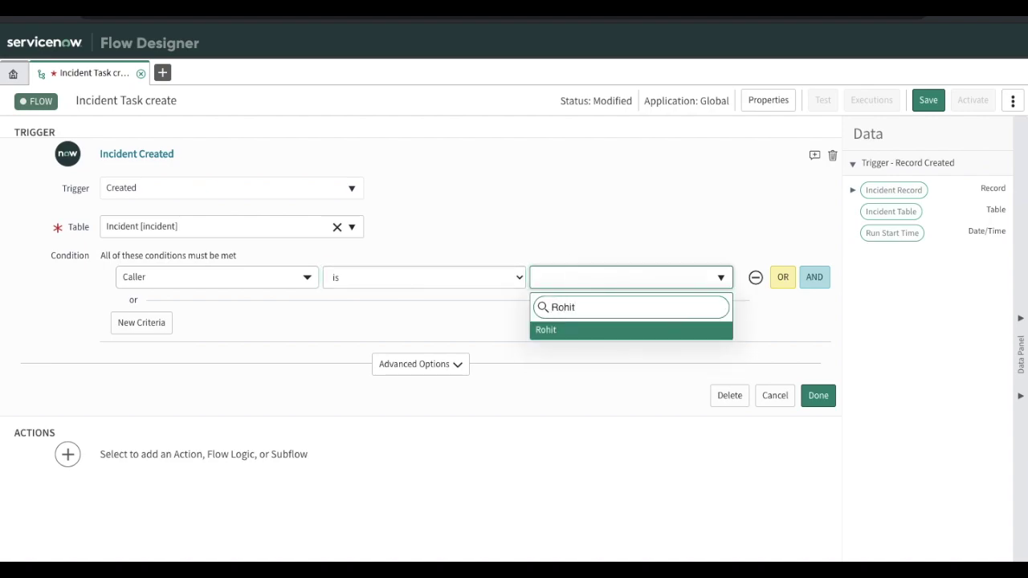
key("Return")
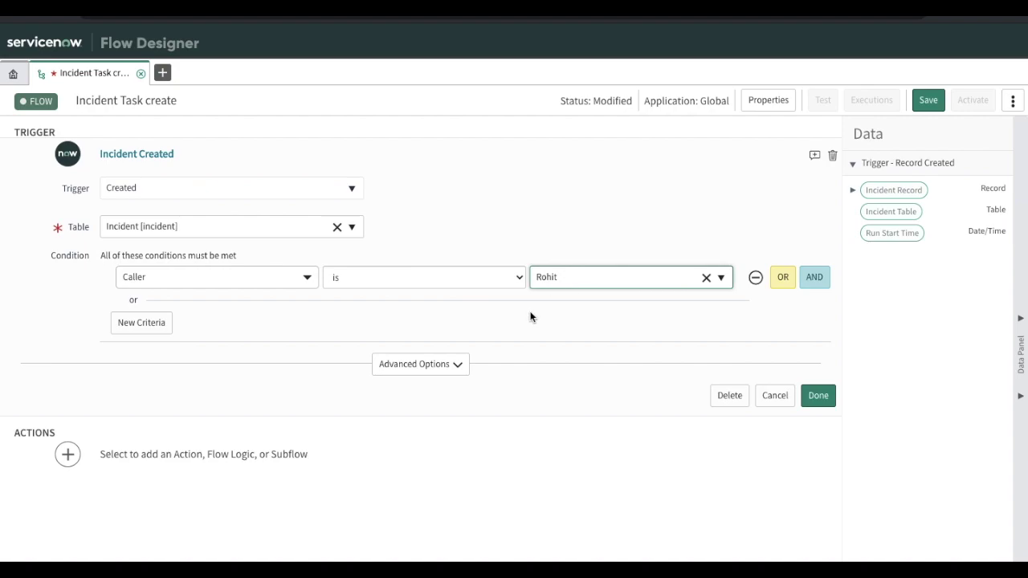
Examine the trigger's advanced options for when and where the flow runs.
left_click(434, 366)
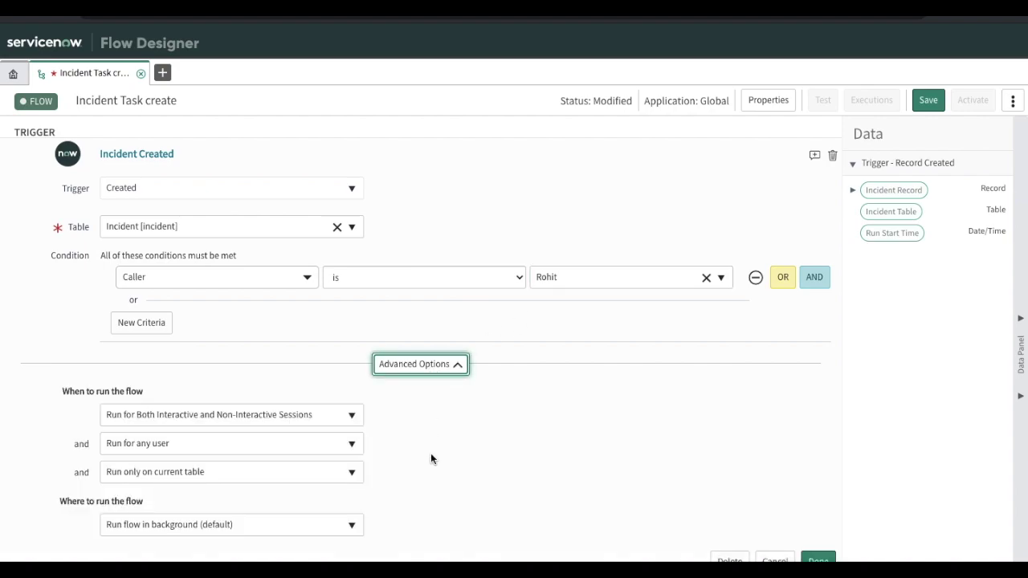
scroll(430, 459, "down", 2)
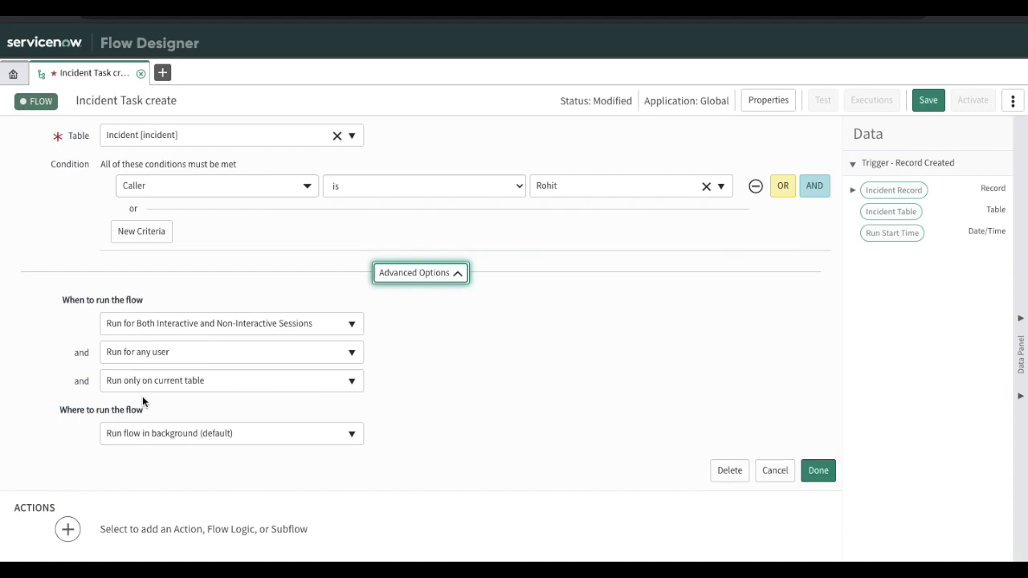
left_click(432, 274)
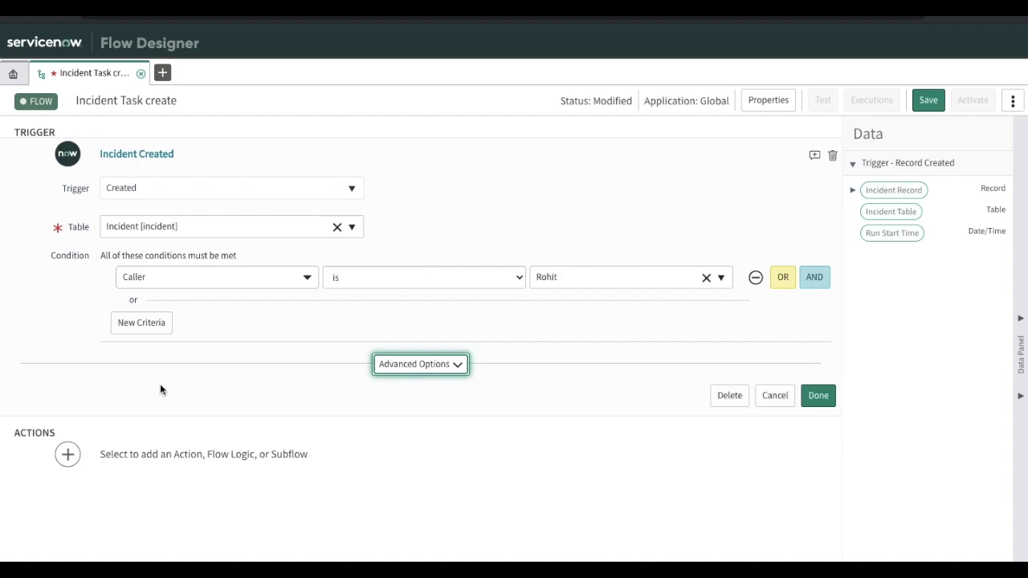
Start adding an item to the flow's actions and review the test incident's form and Incident Tasks related list.
left_click(69, 455)
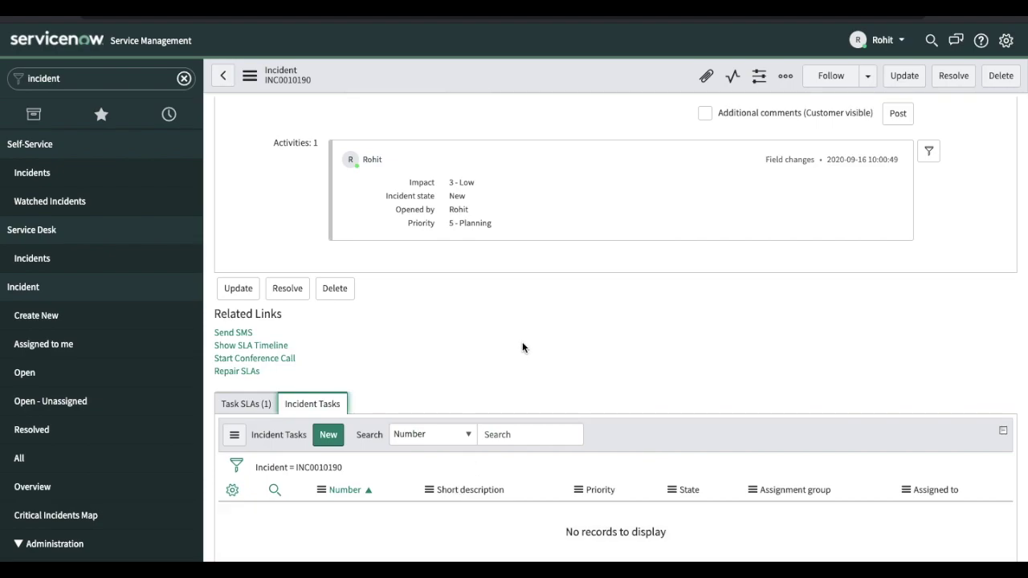
scroll(522, 342, "up", 2)
scroll(391, 213, "up", 1)
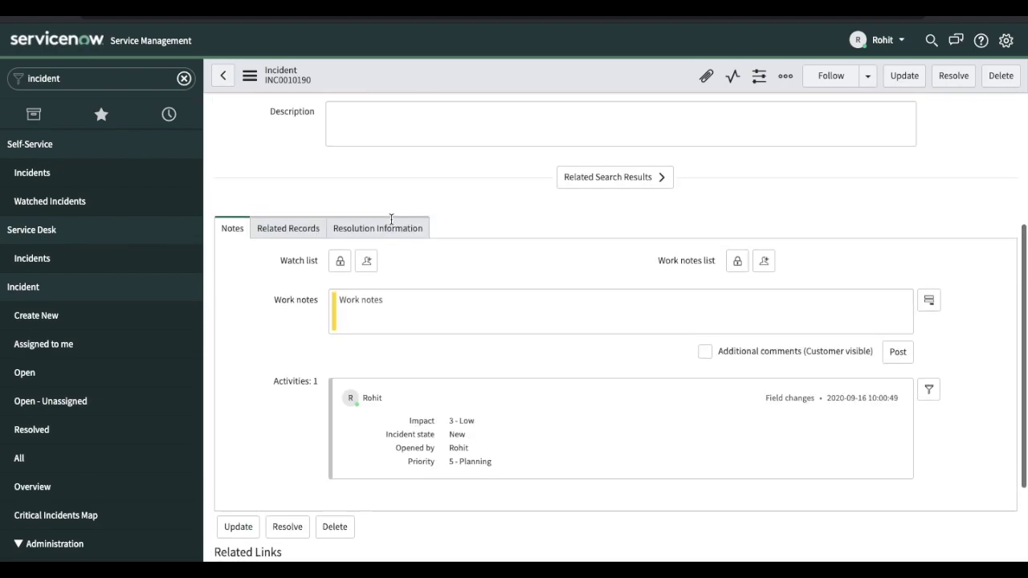
scroll(391, 225, "up", 1)
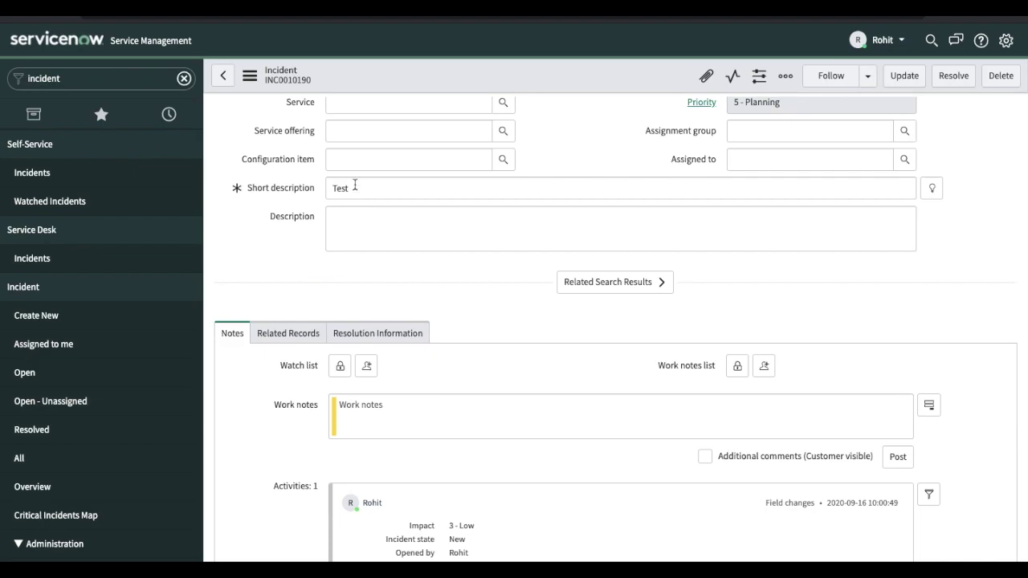
scroll(283, 320, "down", 3)
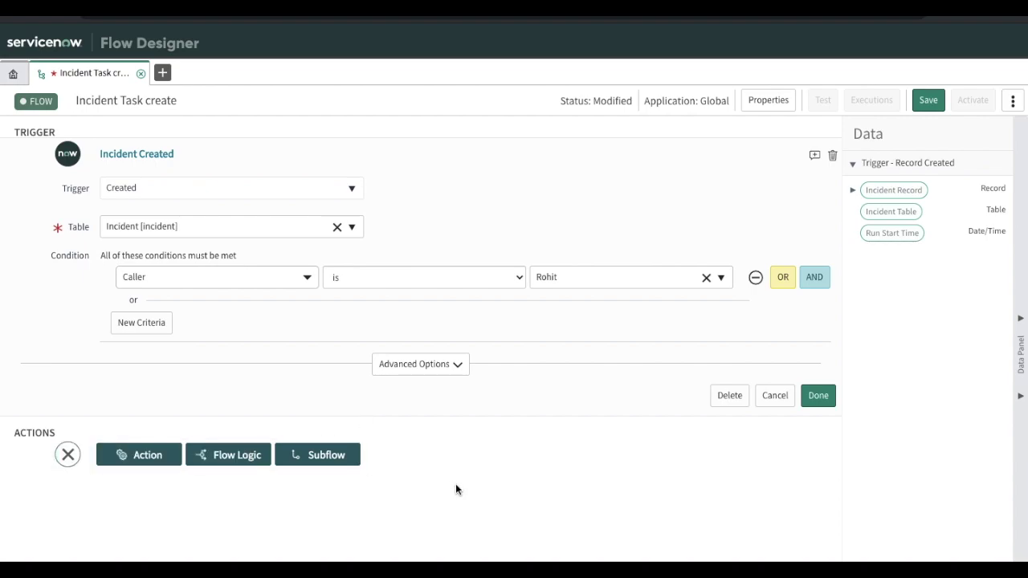
Browse the installed and not installed spokes available for a new flow action.
left_click(140, 456)
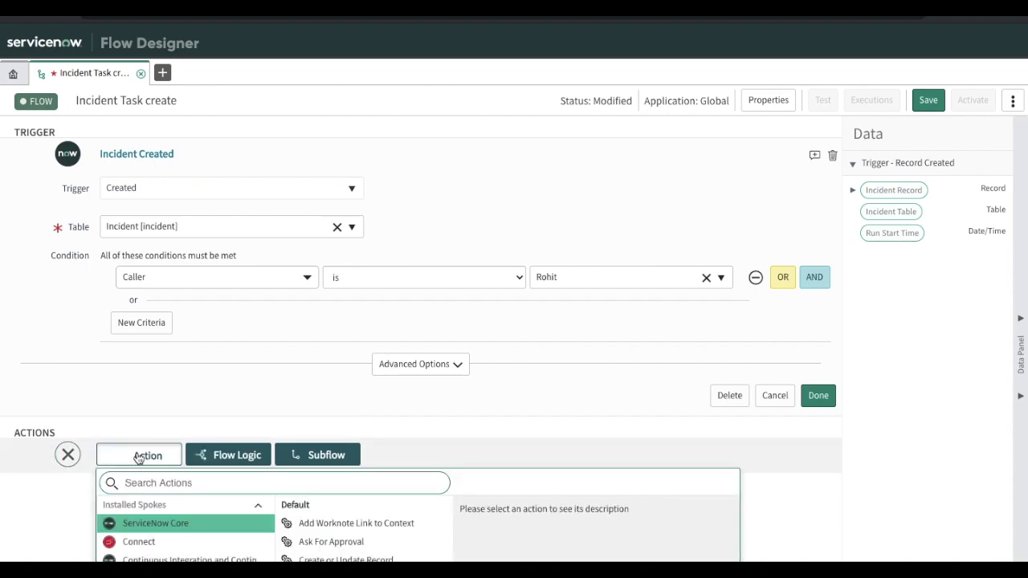
scroll(259, 509, "down", 3)
scroll(260, 509, "up", 2)
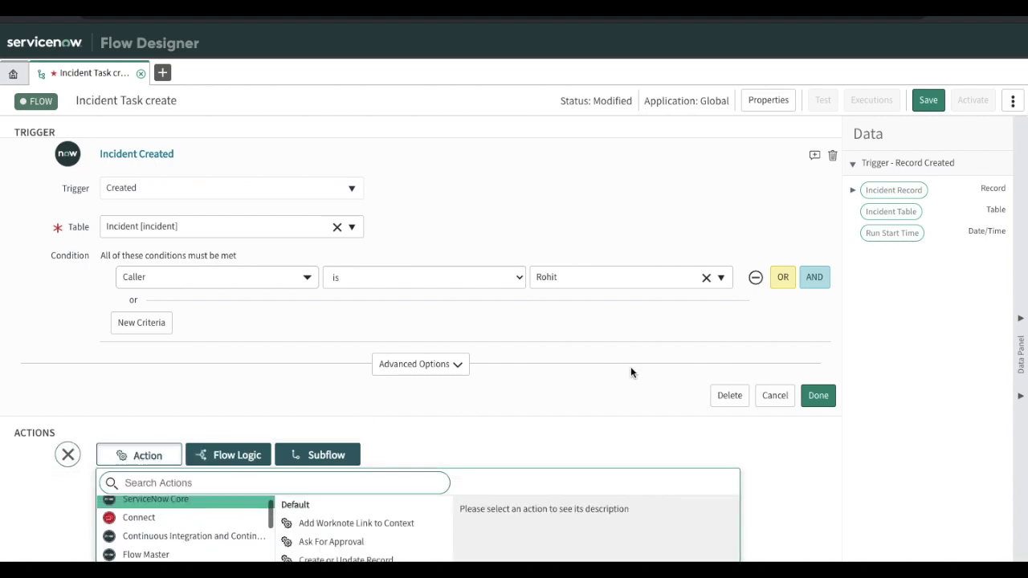
scroll(631, 366, "down", 3)
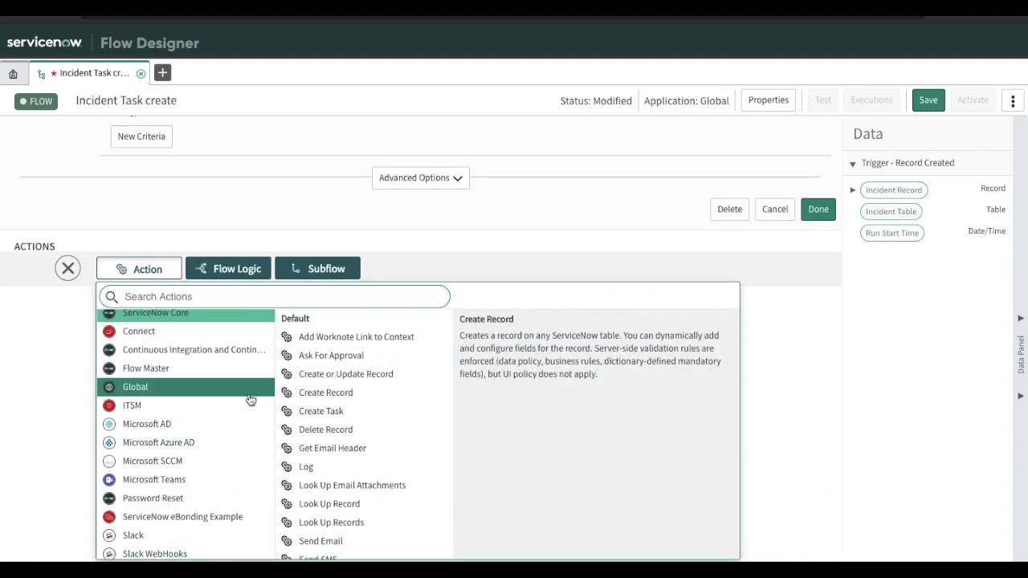
scroll(250, 399, "down", 6)
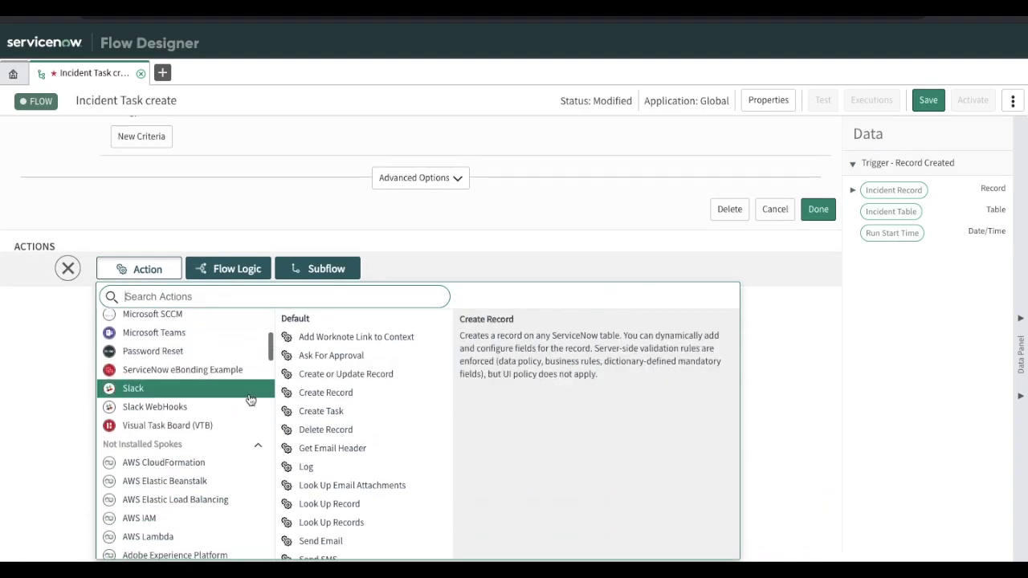
scroll(251, 399, "down", 2)
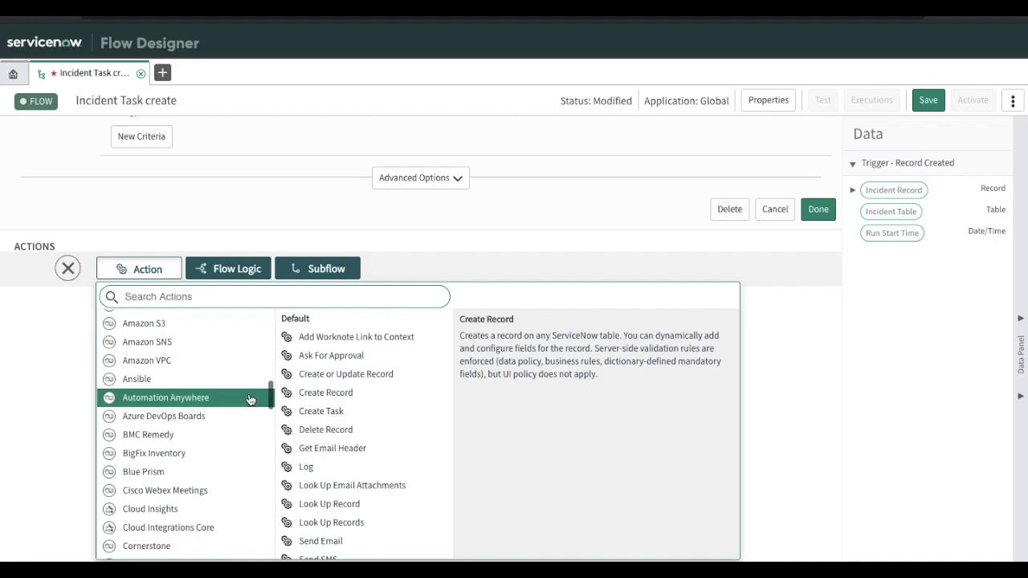
scroll(250, 399, "up", 10)
scroll(250, 399, "down", 12)
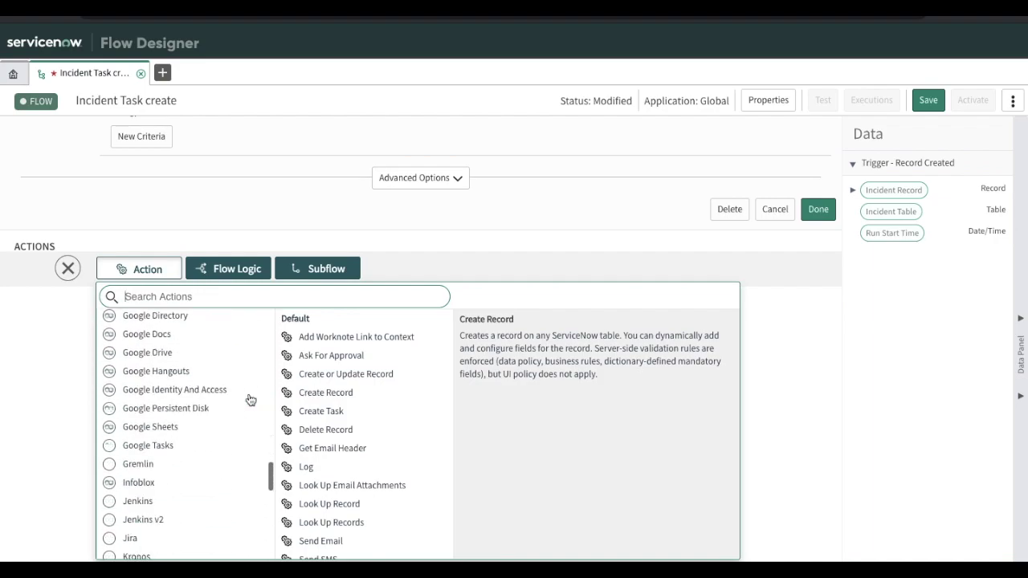
scroll(250, 399, "down", 3)
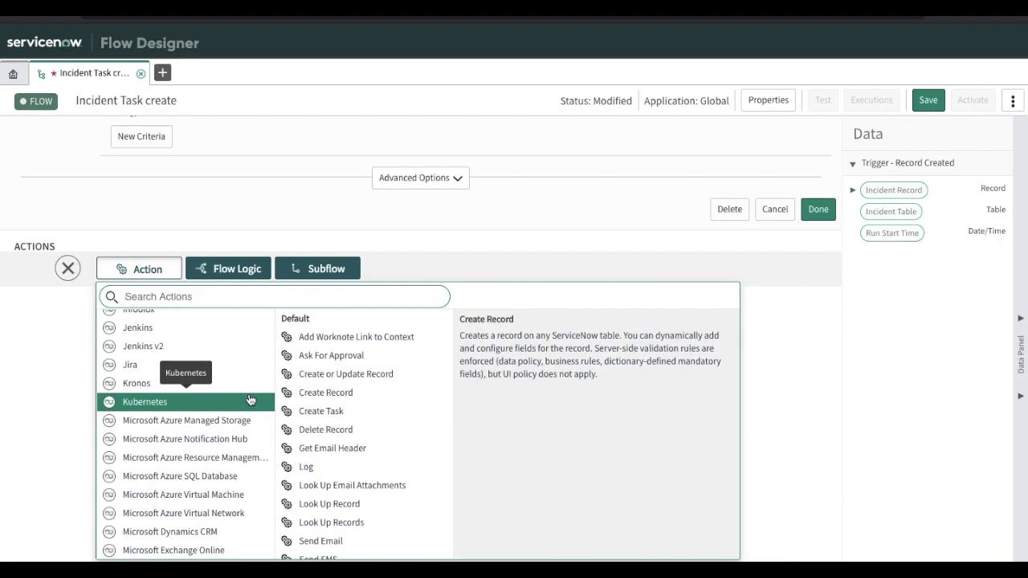
scroll(250, 399, "up", 15)
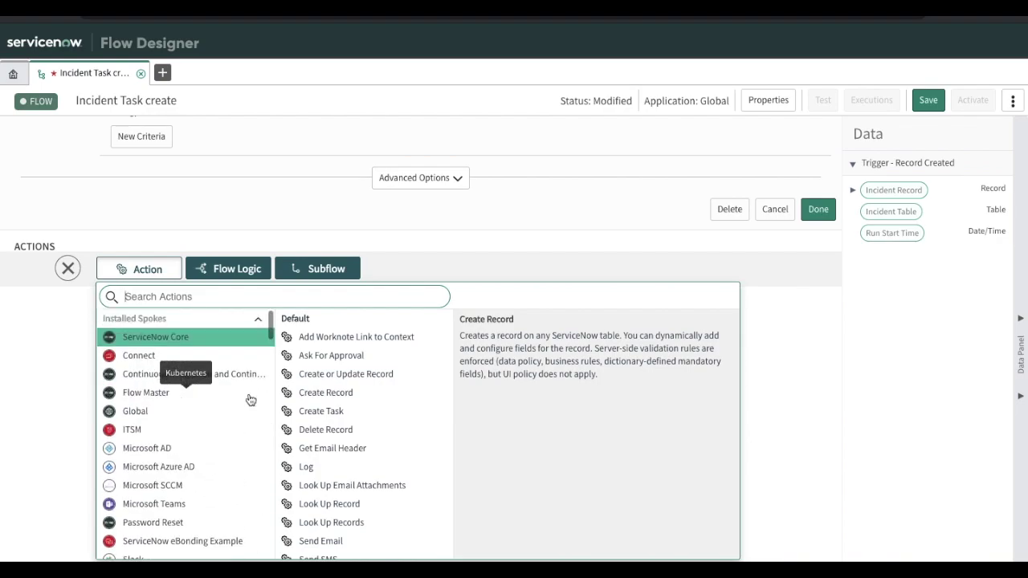
Add the ServiceNow Core action Create Record and set its table to Incident Task [incident_task].
left_click(193, 340)
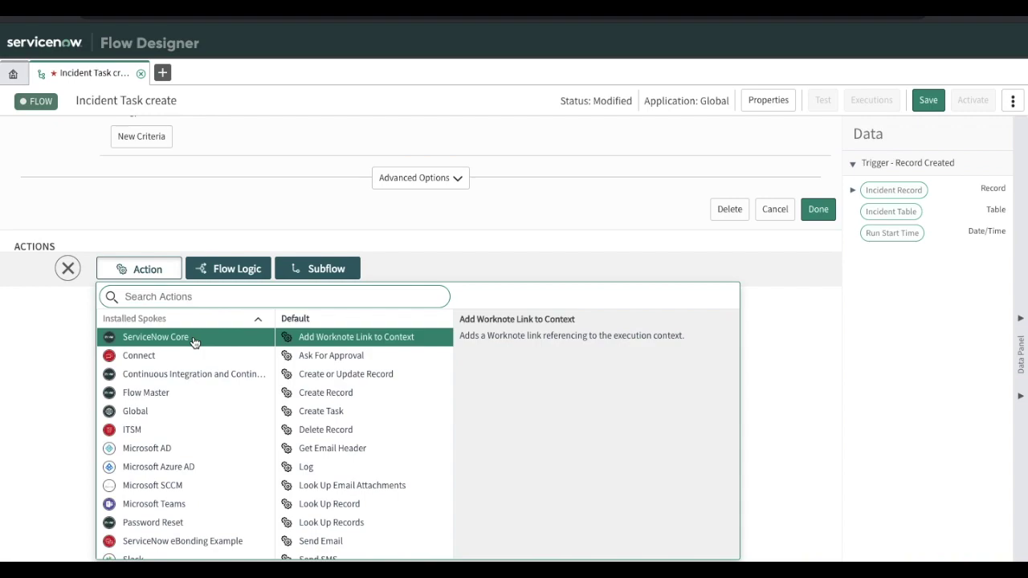
left_click(358, 402)
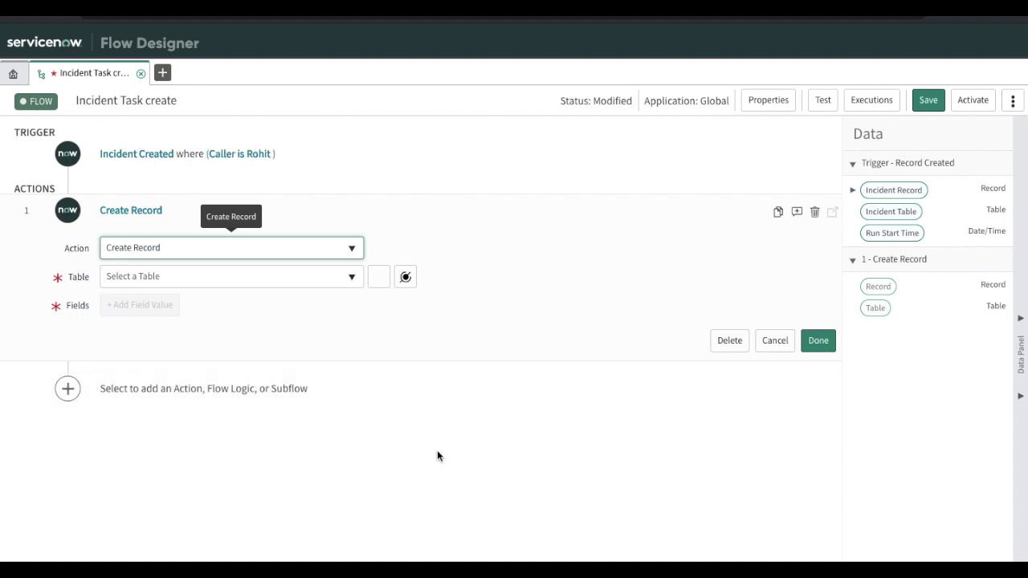
left_click(292, 286)
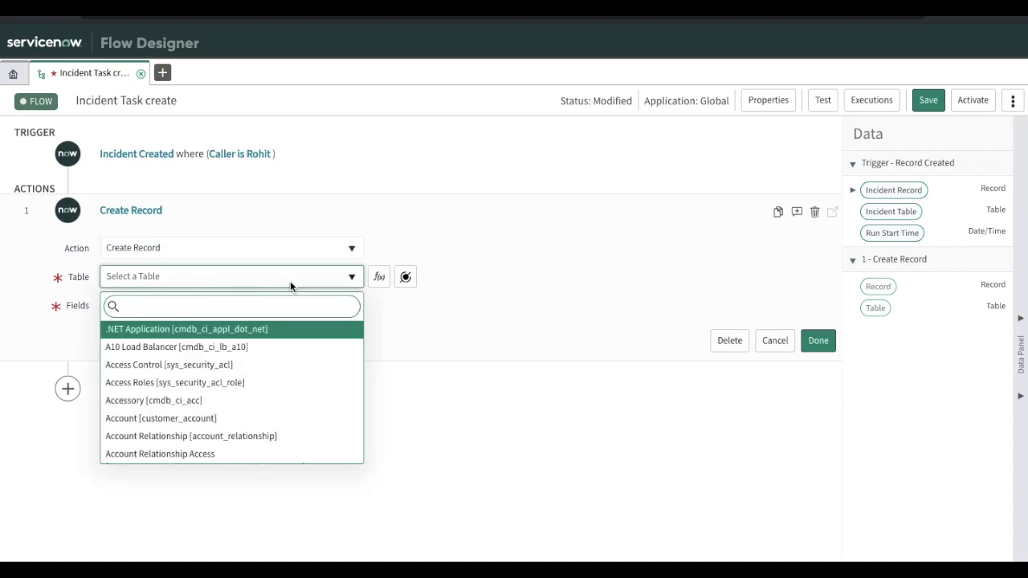
type("inci")
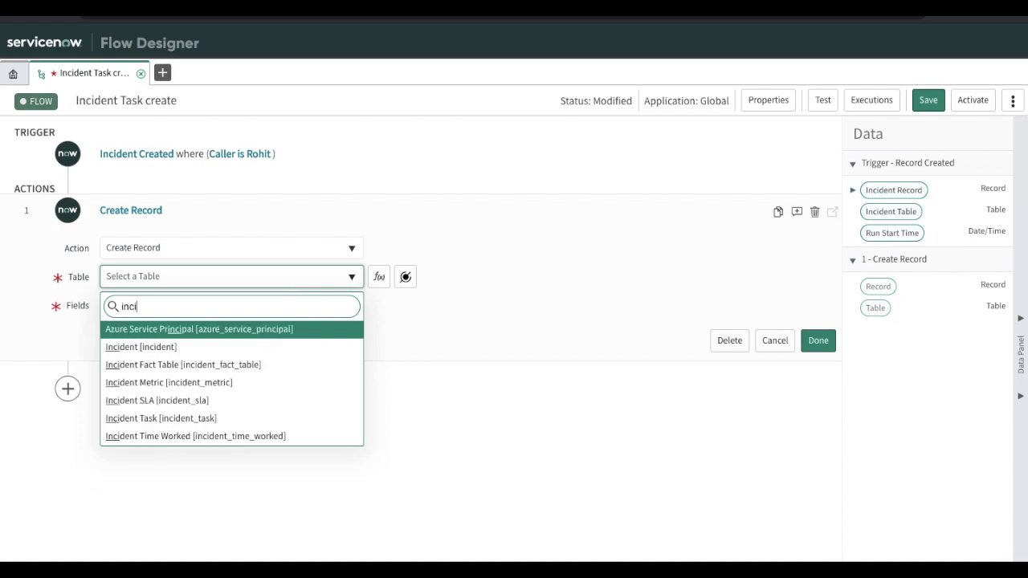
type("dent tas")
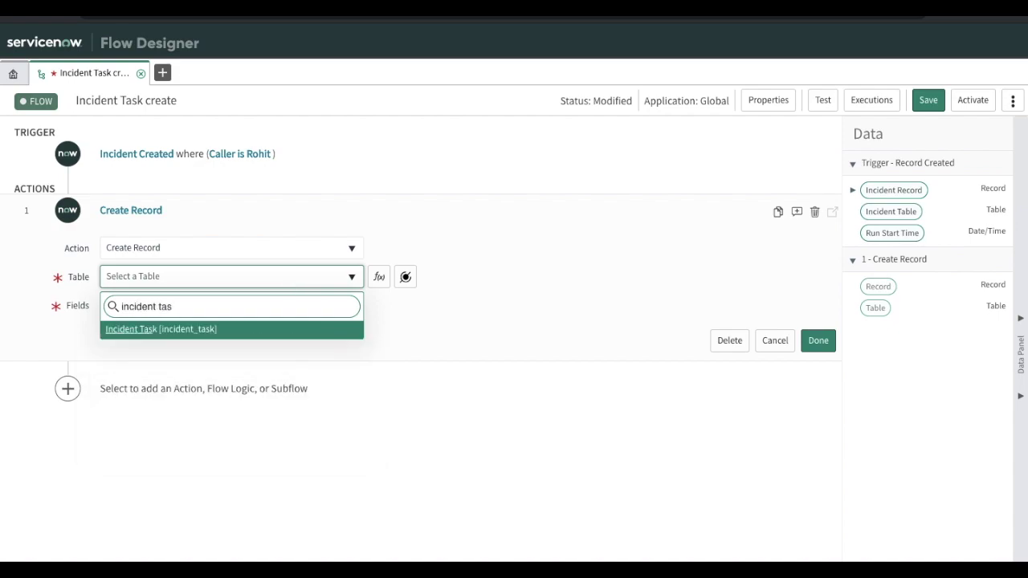
key("Return")
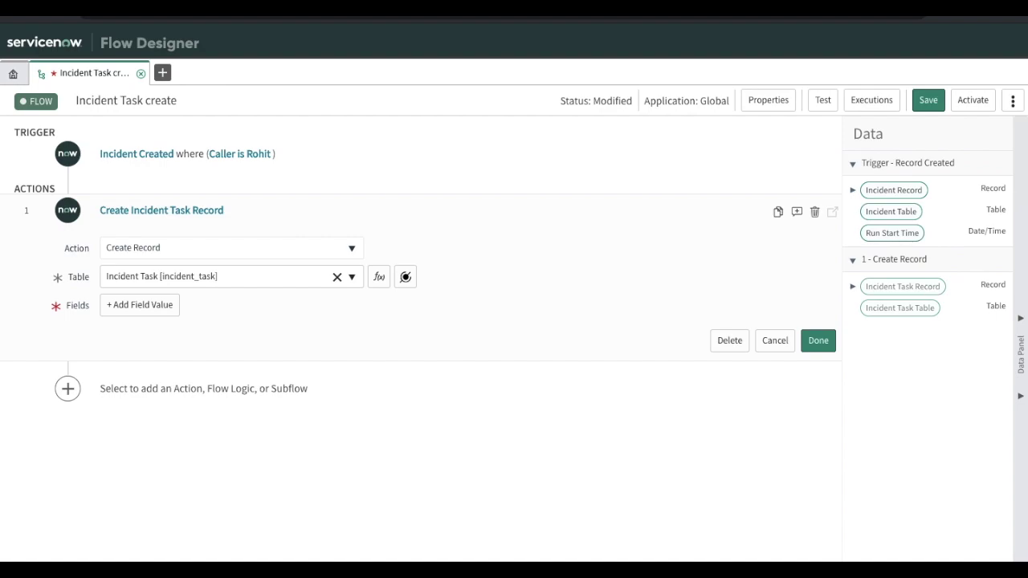
Add a Short description field value to the Create Record action, taken from the trigger's Incident Record Short description.
left_click(138, 305)
left_click(188, 315)
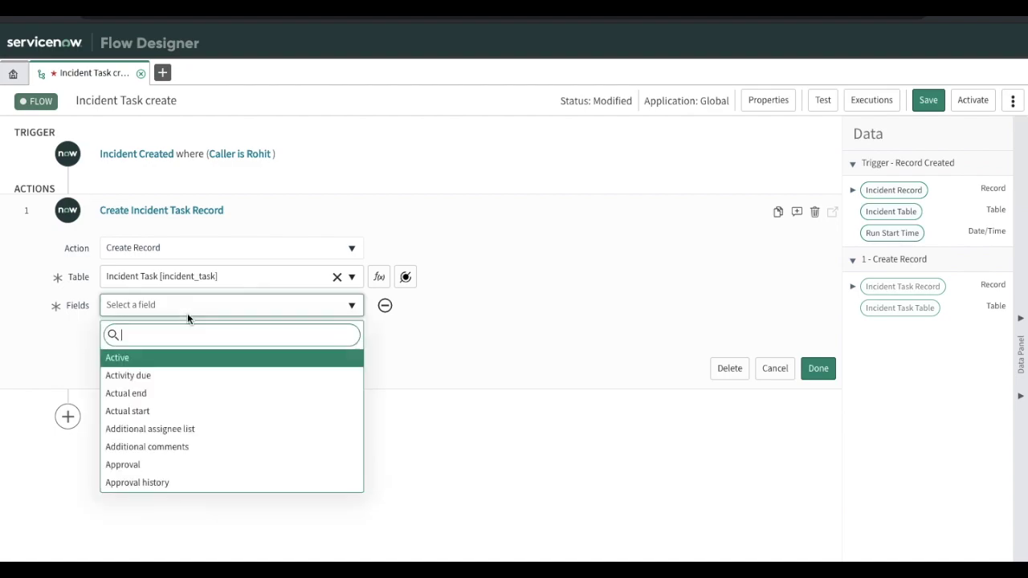
type("sho")
key("Return")
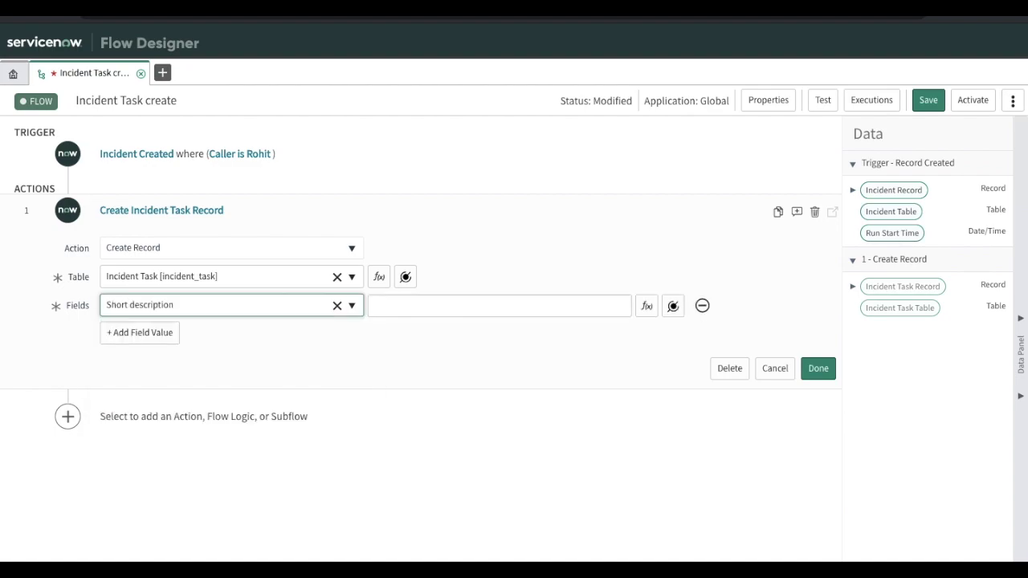
left_click(675, 307)
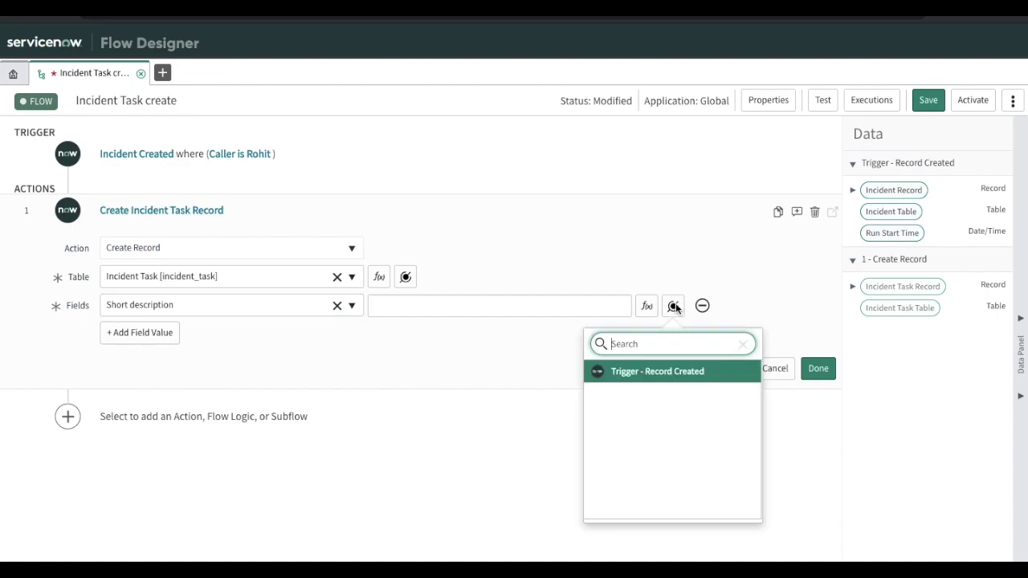
left_click(660, 377)
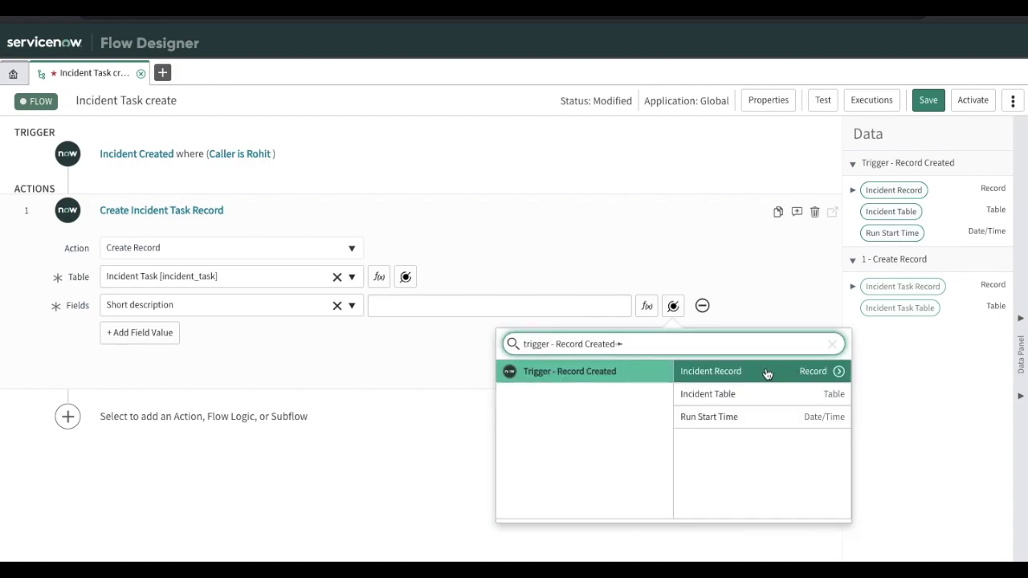
left_click(839, 373)
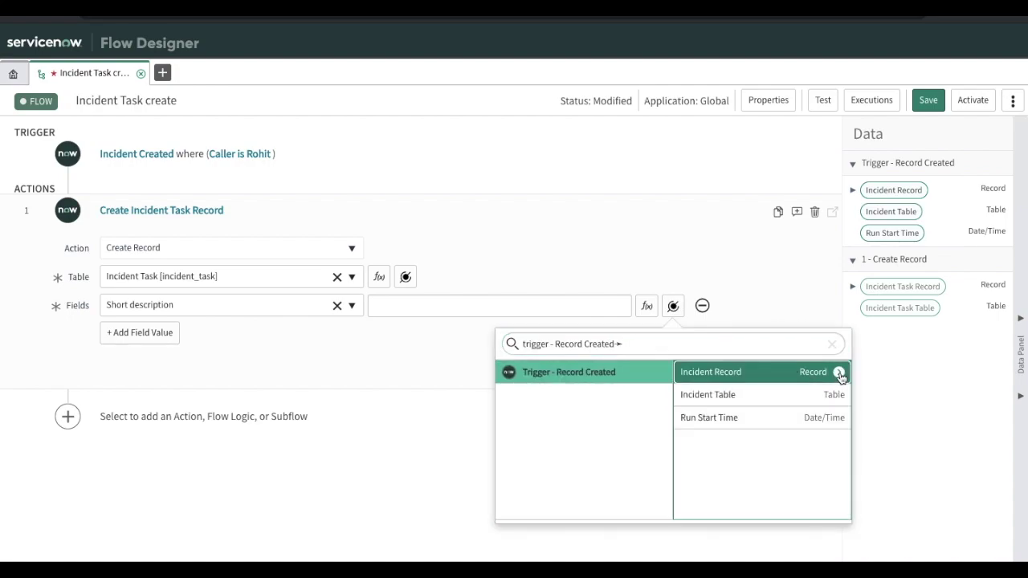
left_click(839, 374)
type("sho")
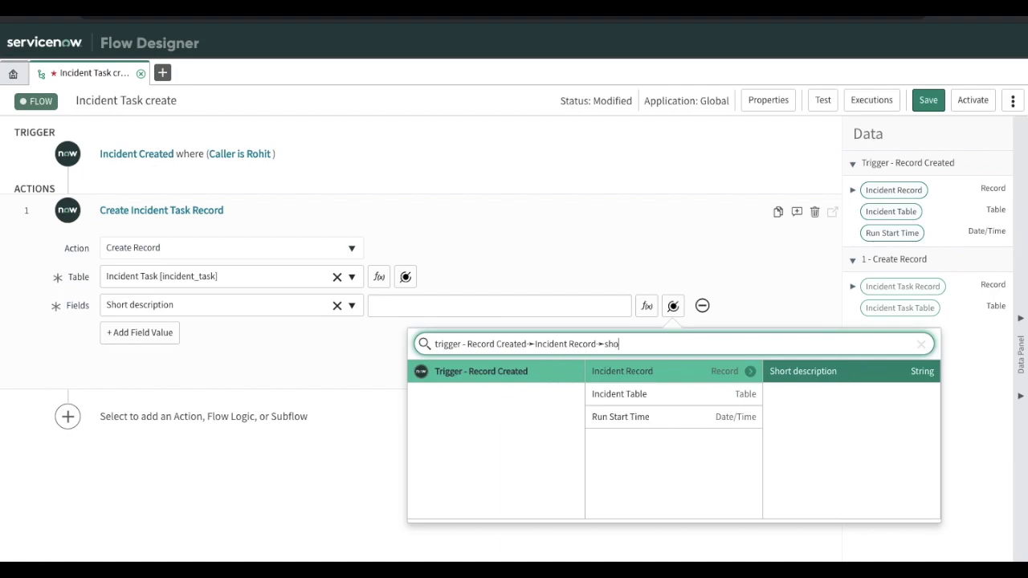
key("Return")
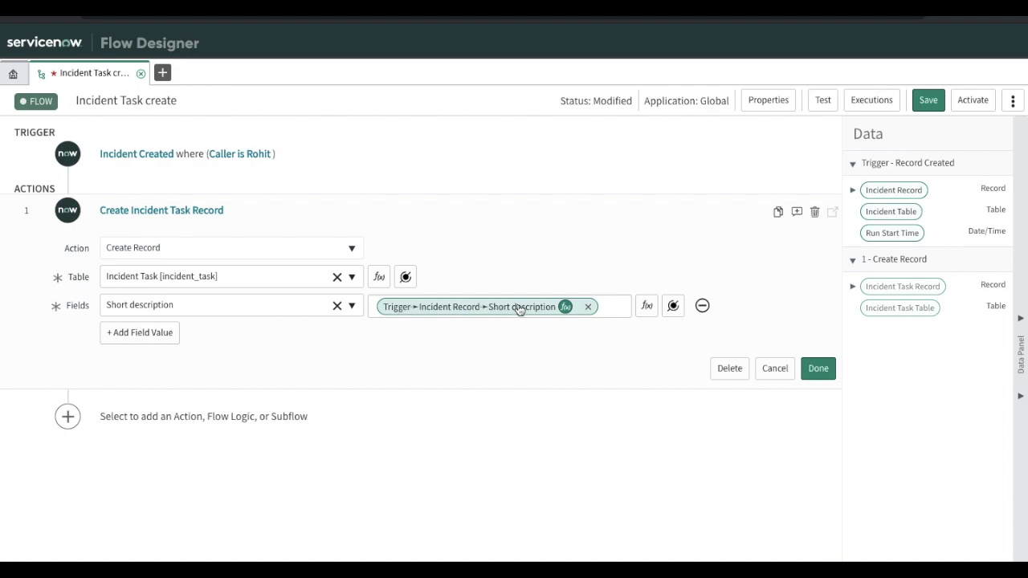
Add a State field value to the incident task action and set it to Work in Progress.
left_click(160, 332)
left_click(186, 336)
type("sta")
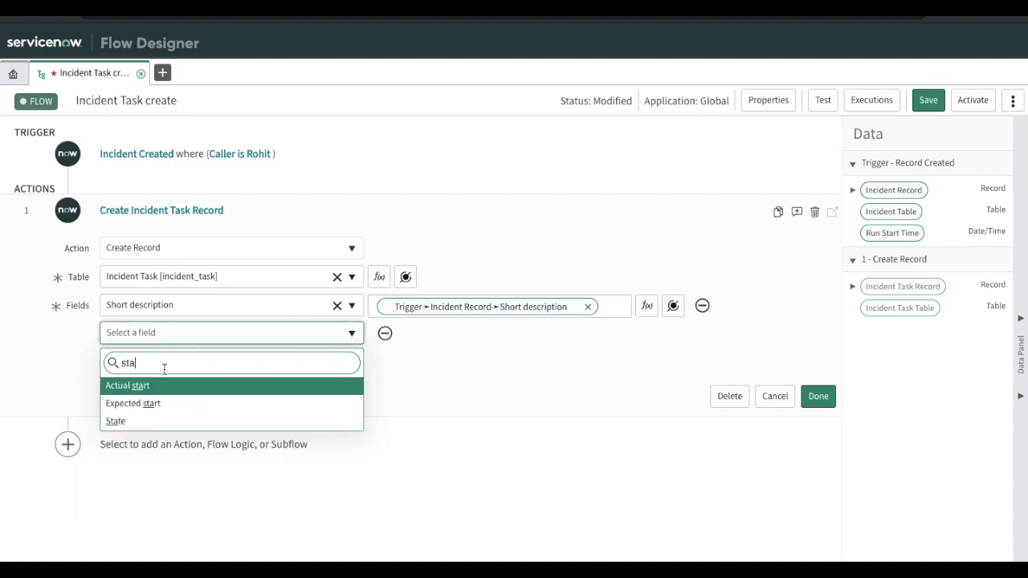
left_click(134, 422)
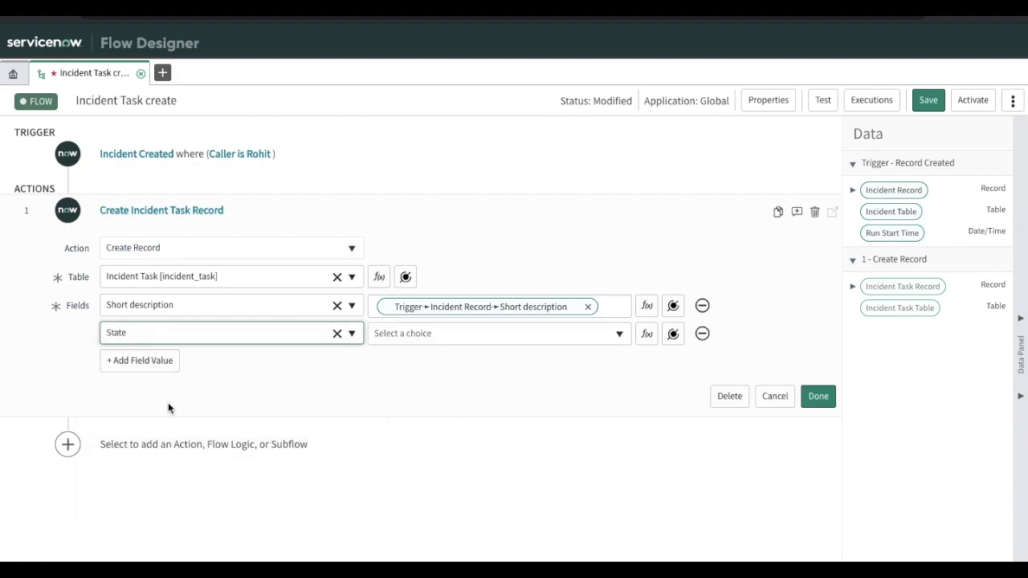
left_click(434, 335)
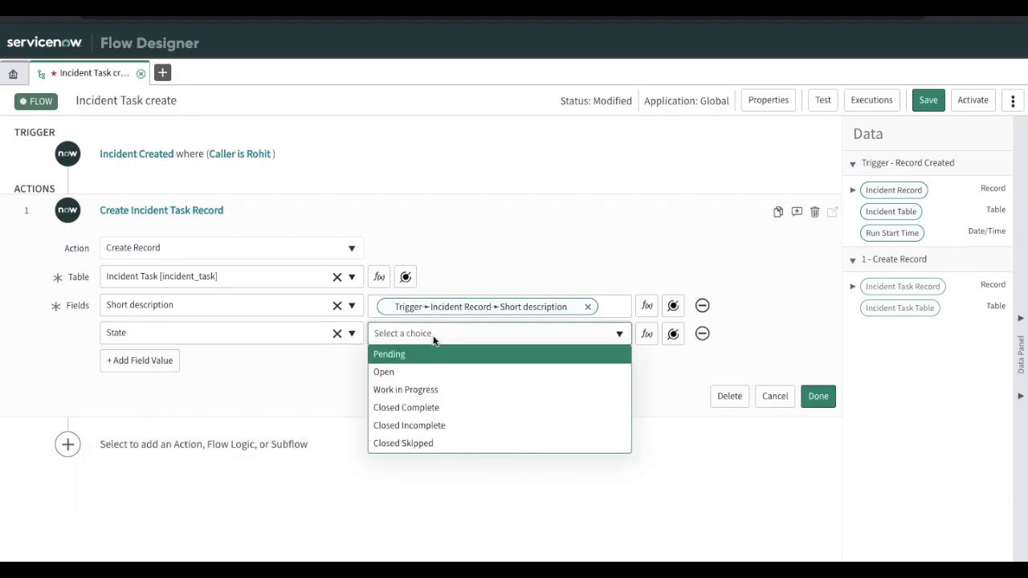
left_click(406, 389)
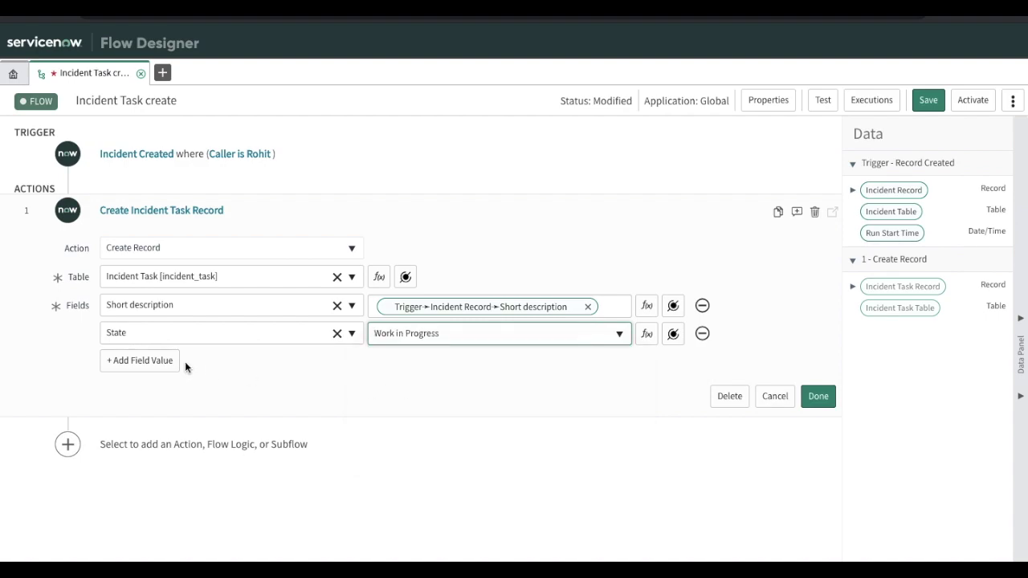
Add an Assignment group field value set to Capacity Mgmt and finish the Create Incident Task Record action.
left_click(143, 362)
left_click(180, 362)
type("ass")
key("Down")
key("Down")
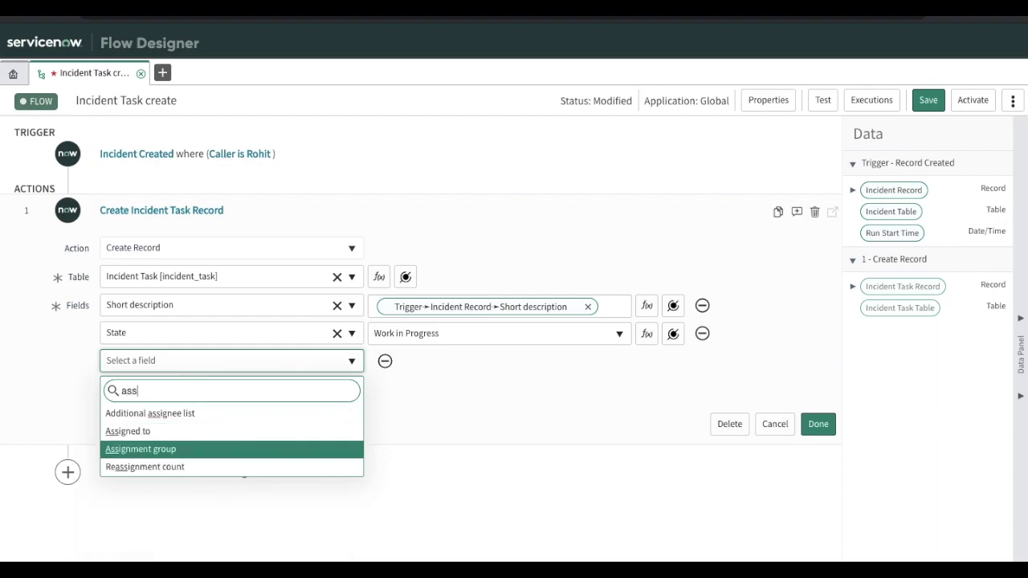
key("Return")
left_click(466, 361)
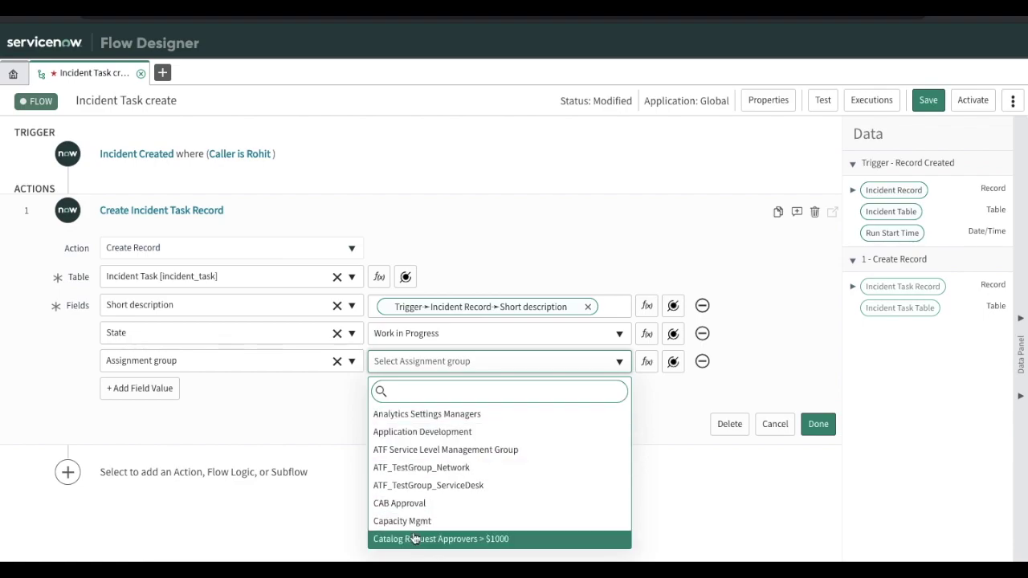
left_click(413, 521)
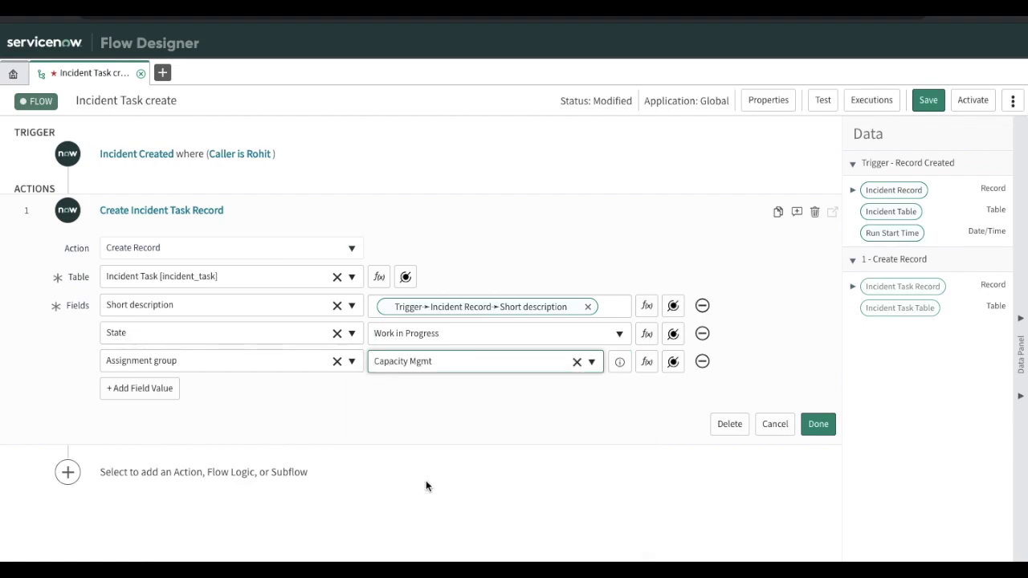
left_click(812, 430)
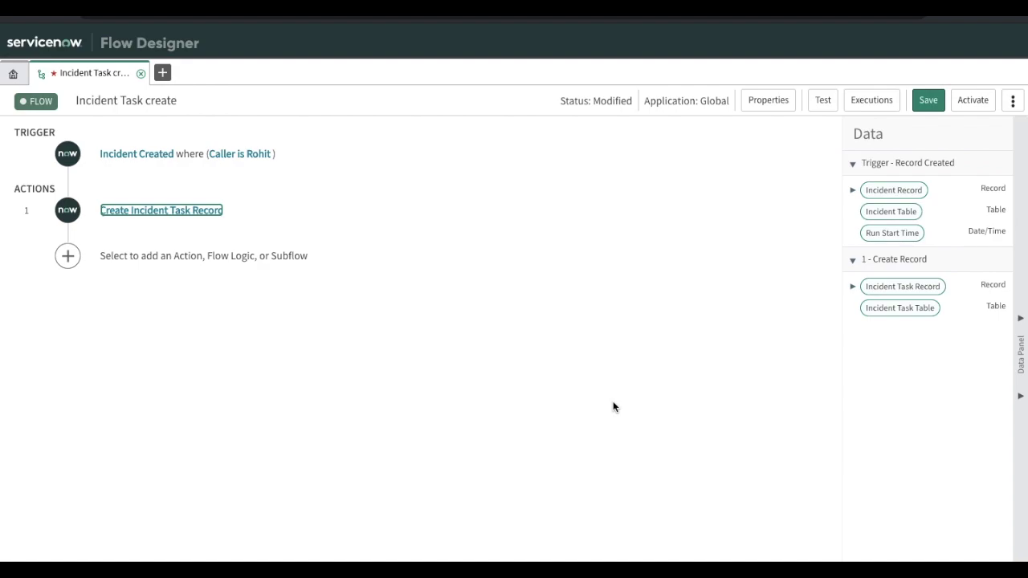
Save the Incident Task create flow and activate it.
left_click(928, 100)
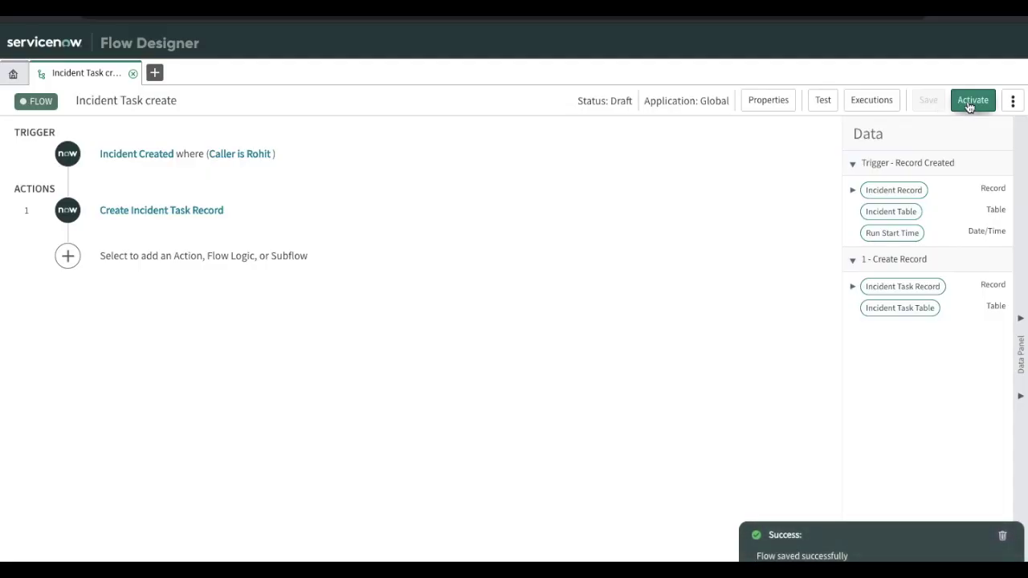
left_click(970, 103)
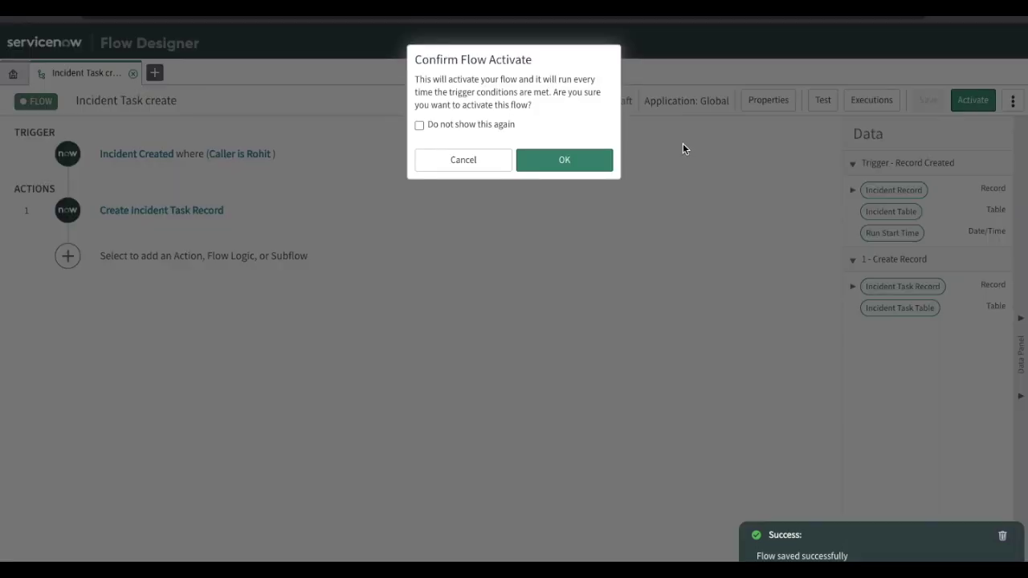
left_click(598, 159)
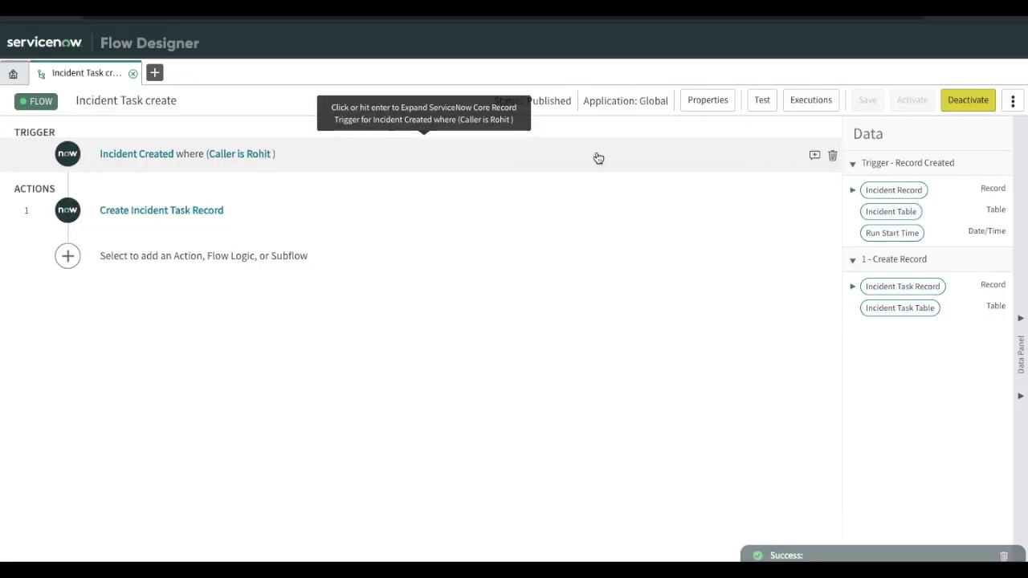
left_click(757, 102)
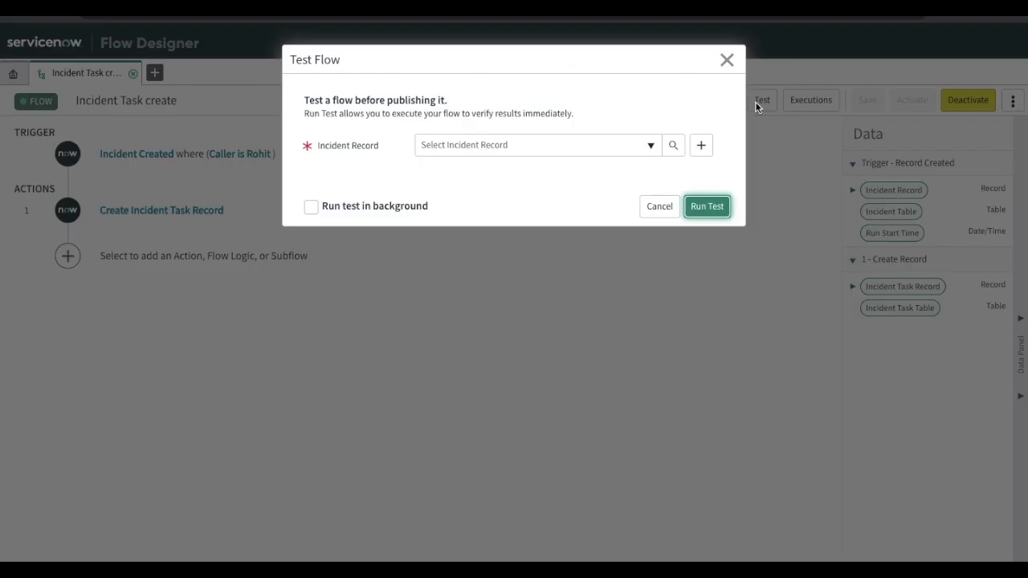
left_click(603, 148)
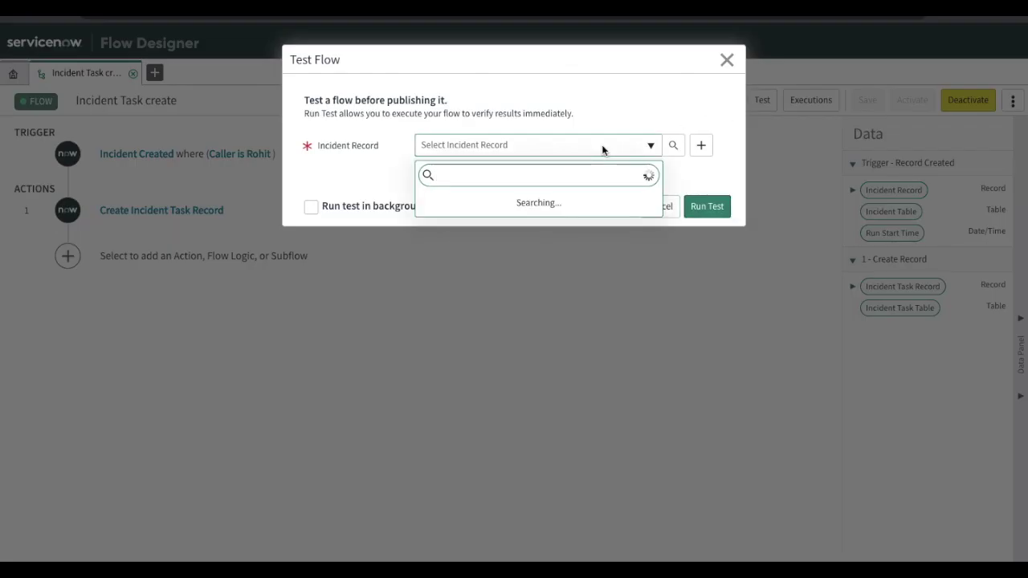
left_click(603, 93)
left_click(727, 60)
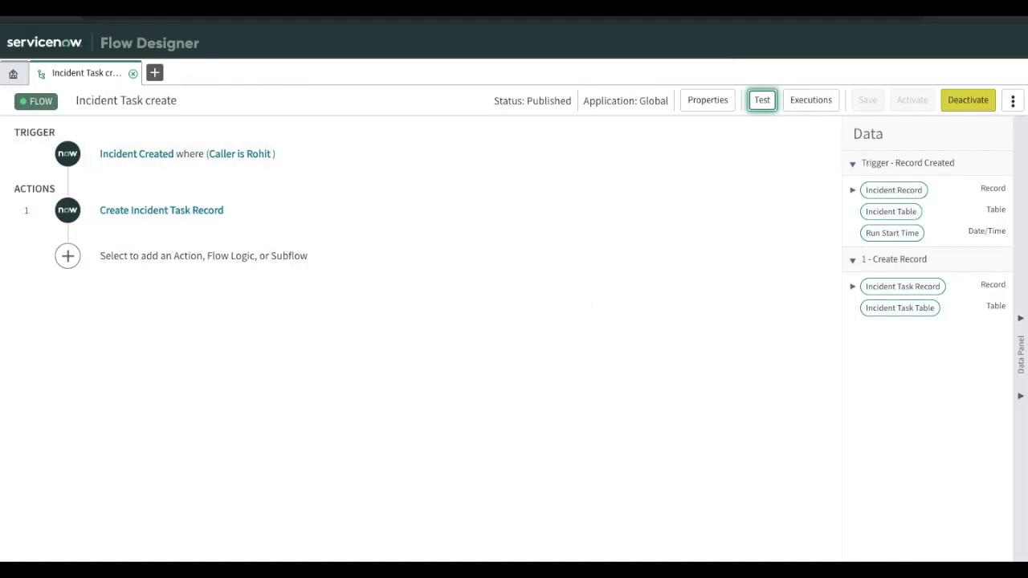
Review the flow trigger's table and caller condition.
left_click(139, 163)
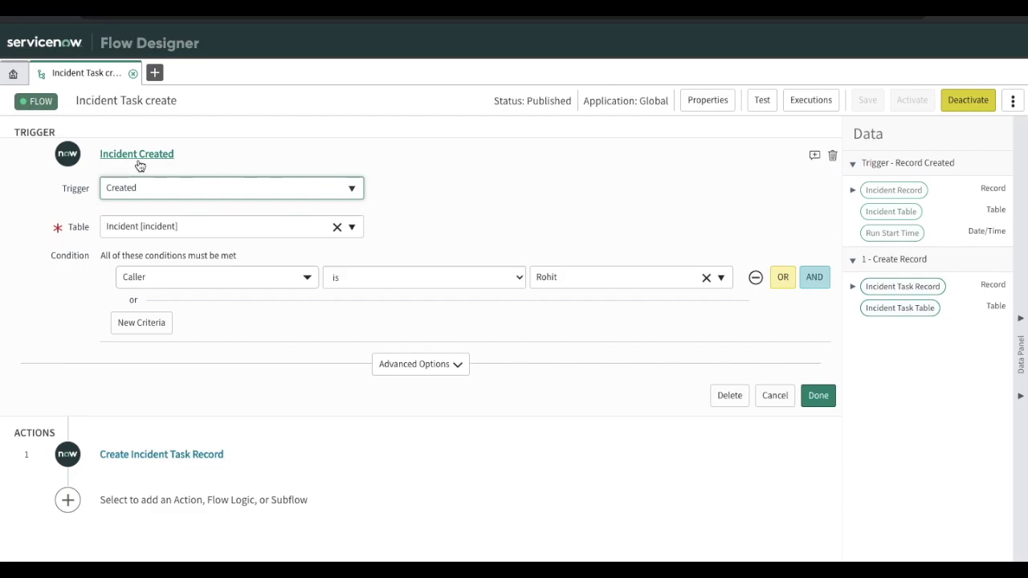
left_click(139, 164)
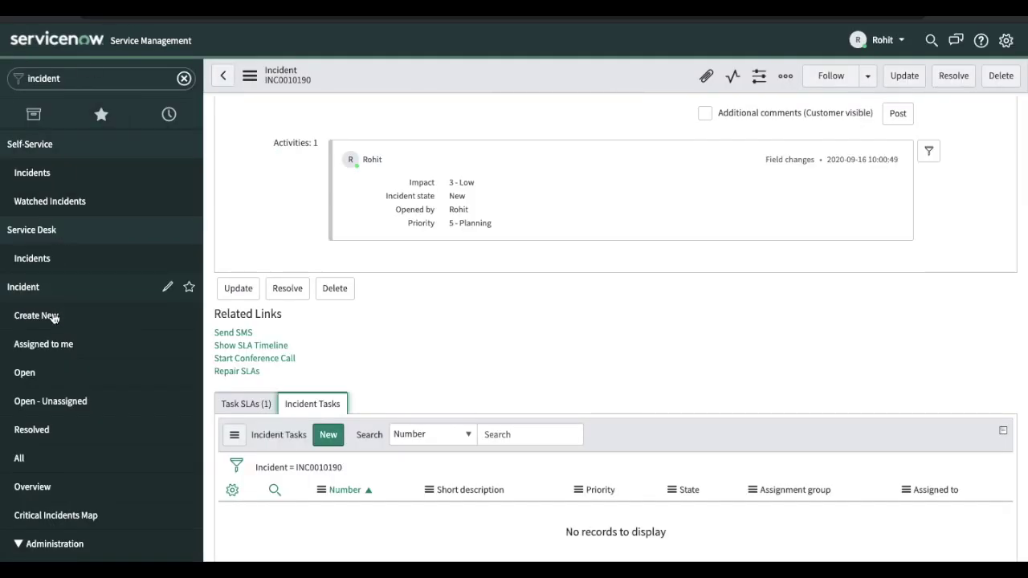
Create and save a new incident for the trigger's caller, with a short description stating that this caller created one incident.
left_click(53, 320)
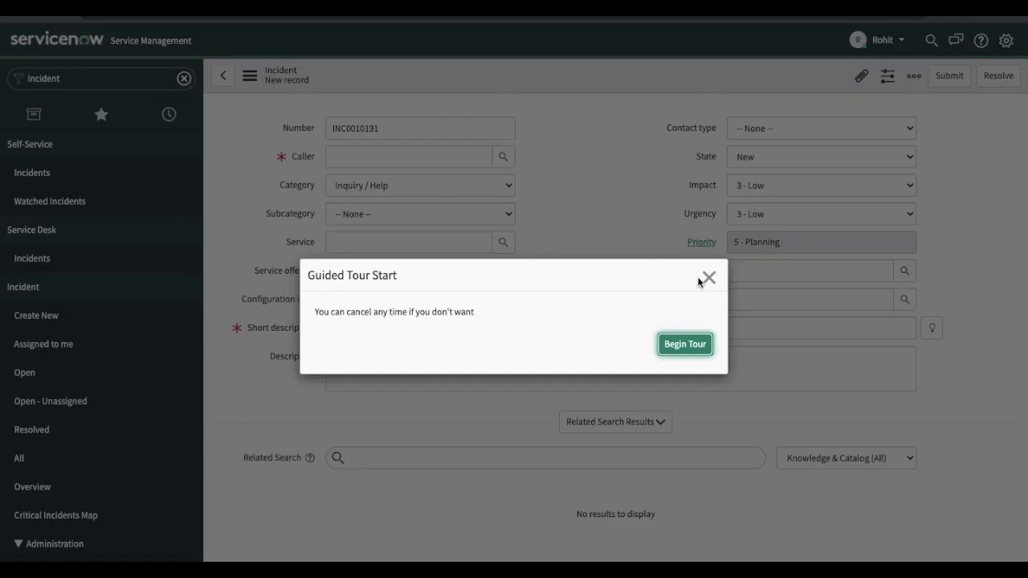
left_click(709, 276)
left_click(709, 266)
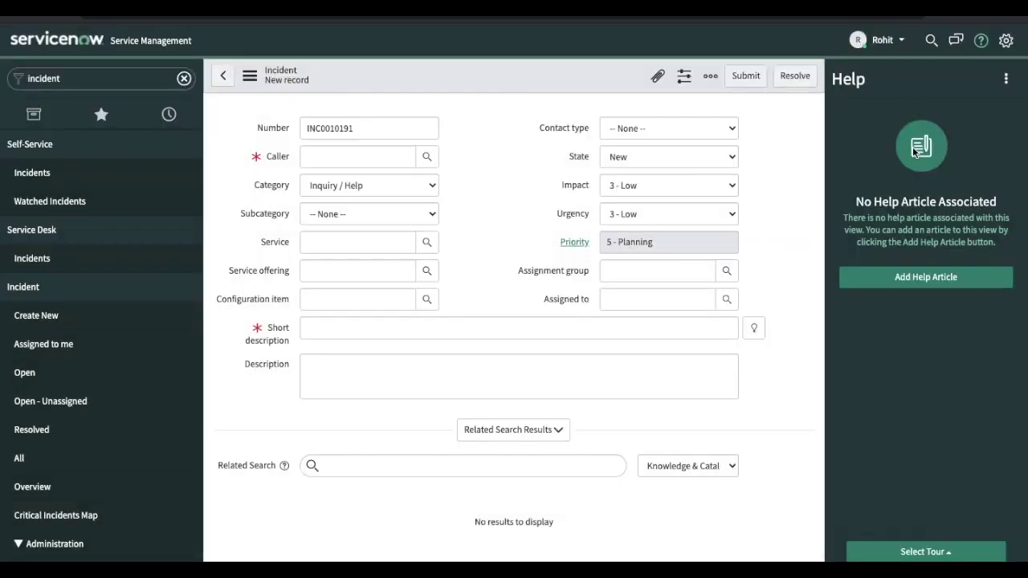
left_click(428, 156)
left_click(357, 187)
left_click(384, 331)
type("Rohit created one incident")
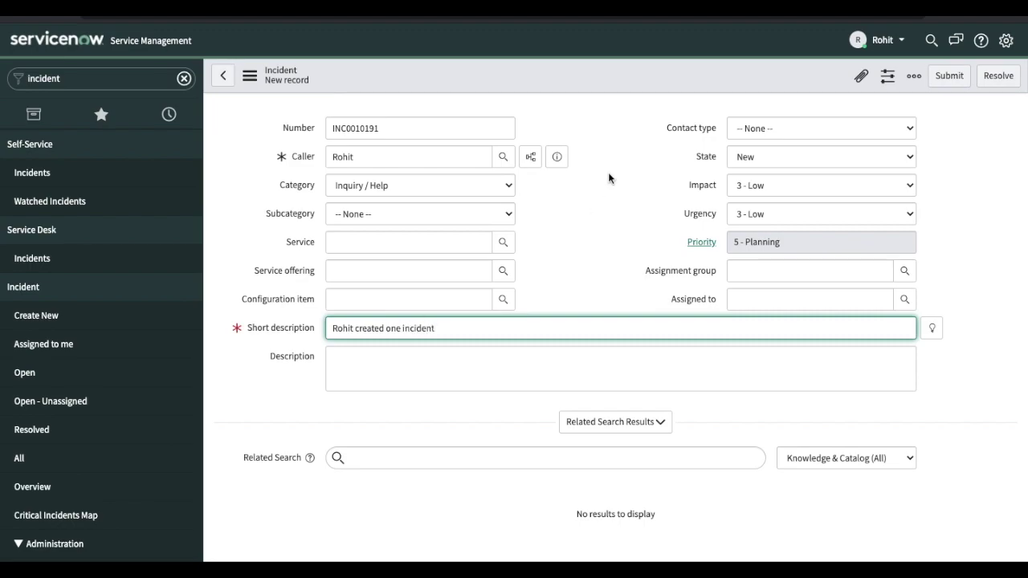
right_click(595, 77)
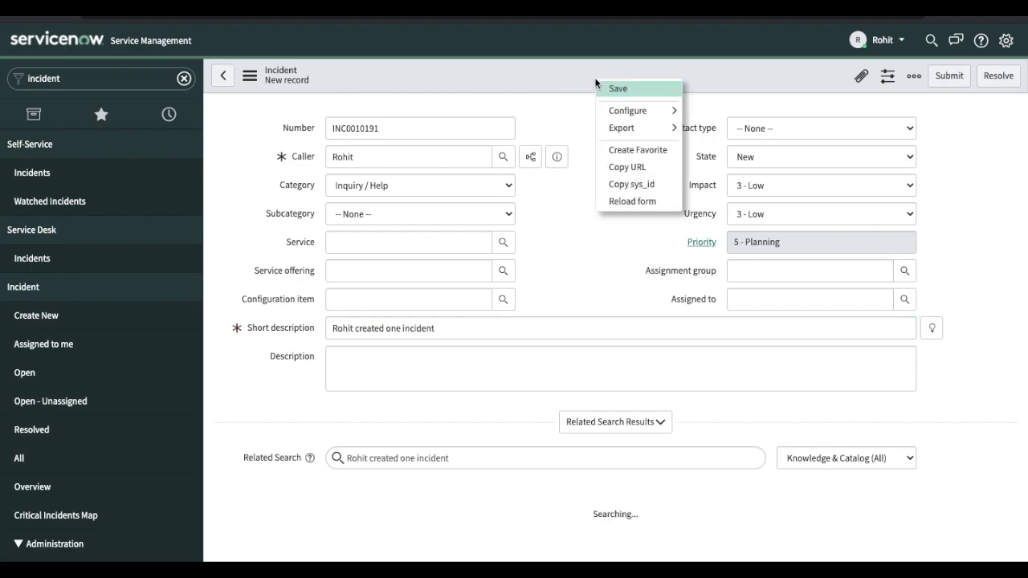
left_click(609, 89)
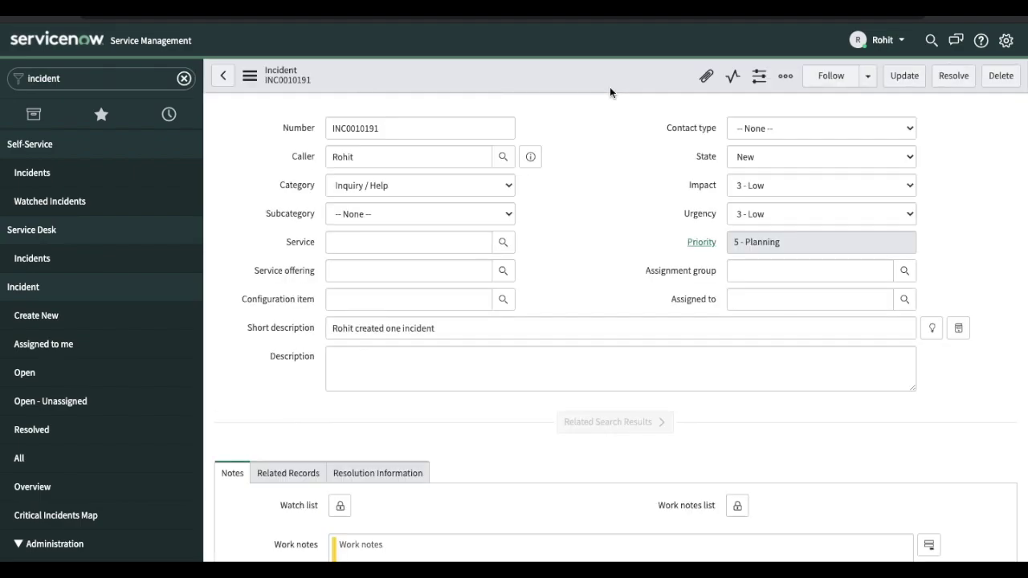
Check the saved incident's form and Incident Tasks related list for a generated task, dismissing the guided tour and help.
scroll(625, 200, "down", 4)
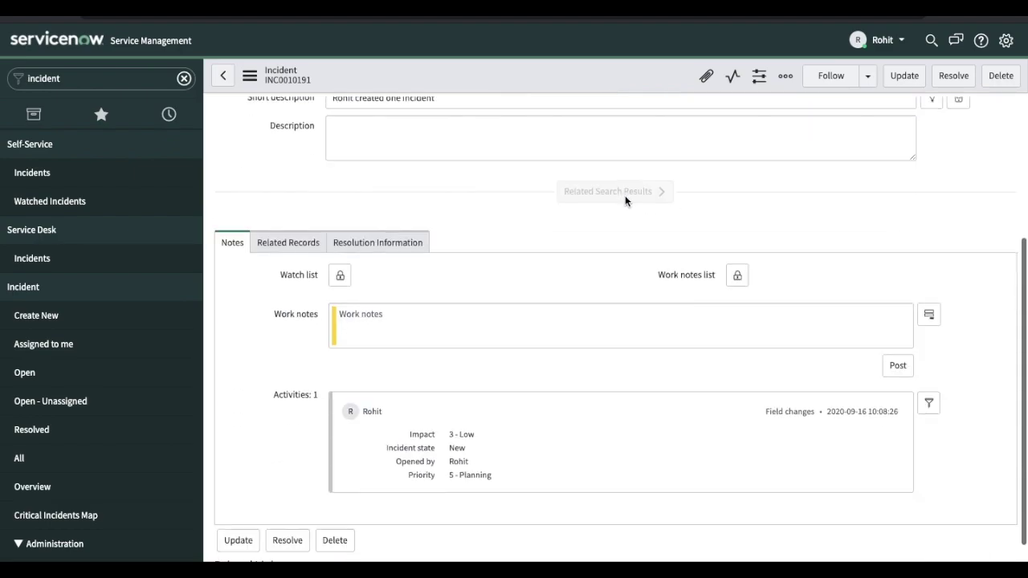
scroll(616, 403, "down", 2)
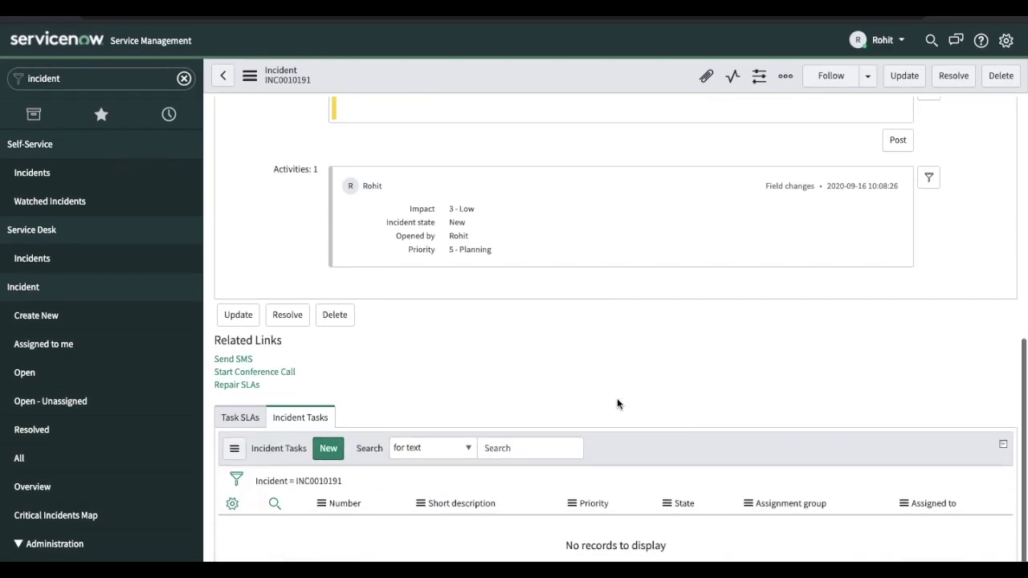
scroll(260, 479, "up", 10)
left_click(287, 481)
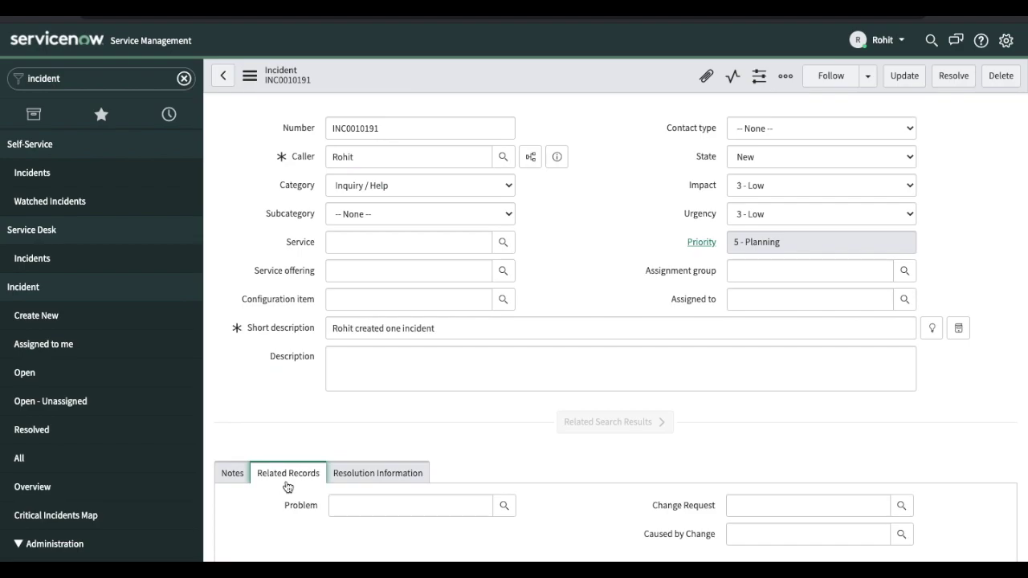
left_click(232, 480)
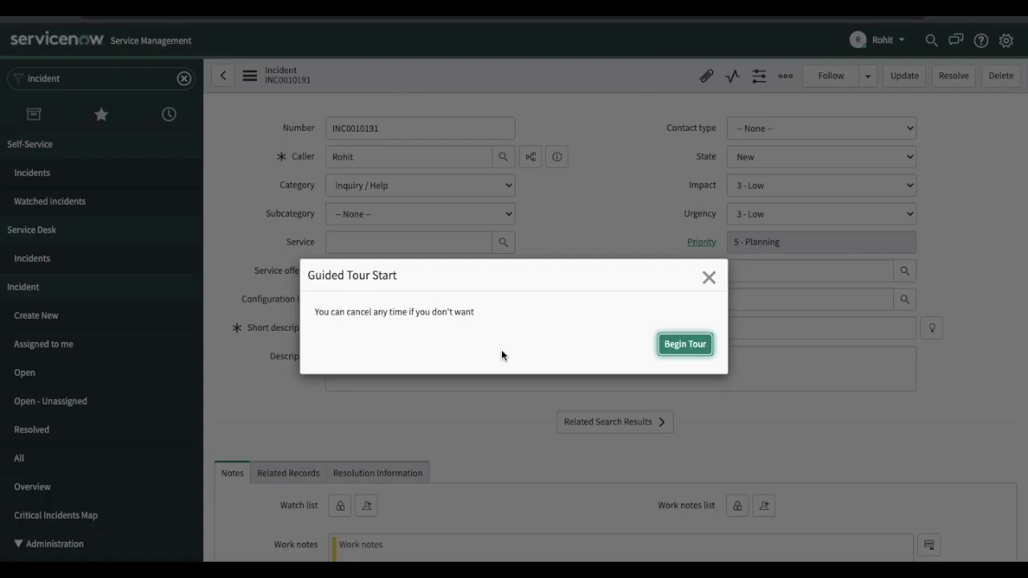
left_click(709, 277)
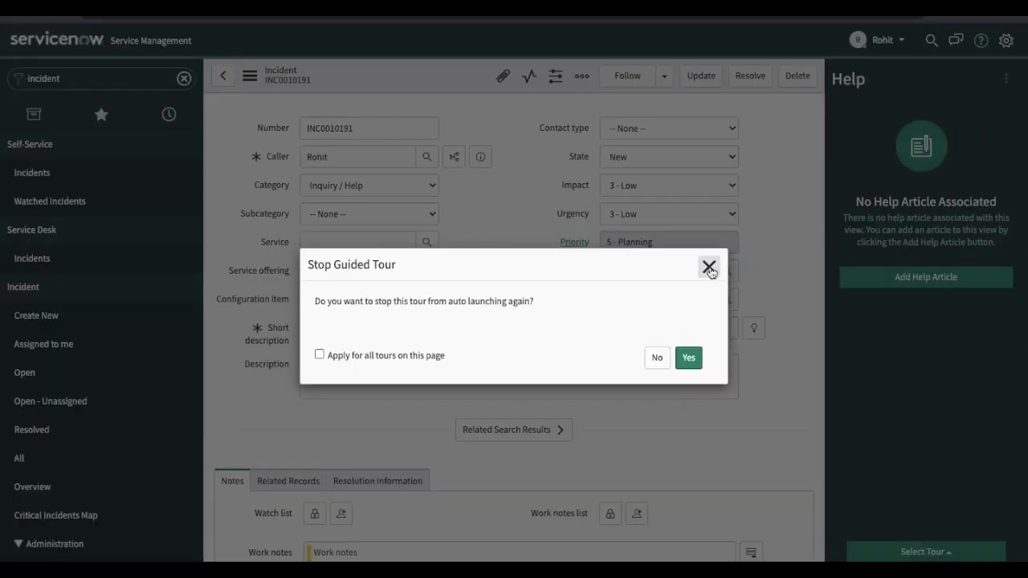
left_click(709, 266)
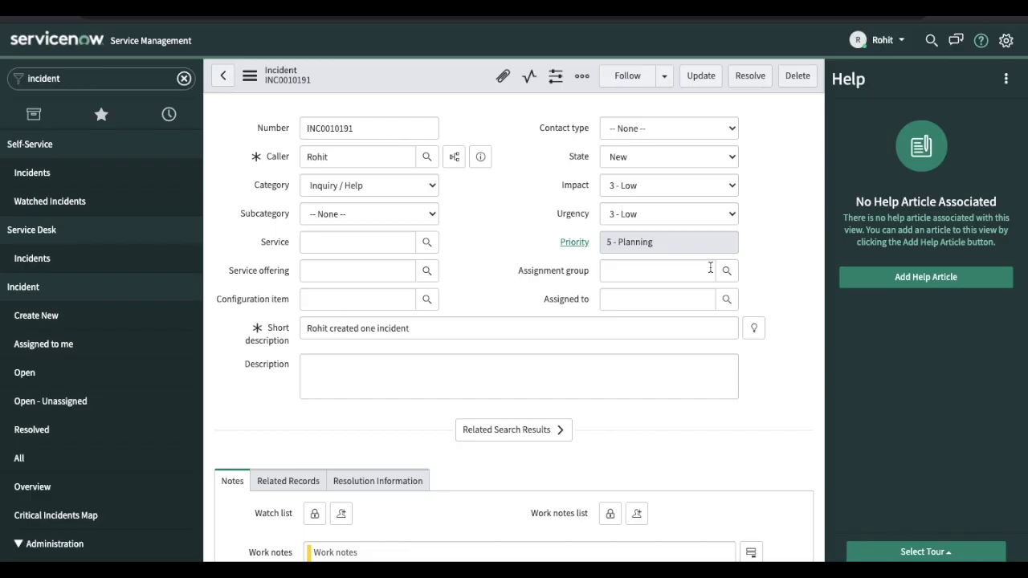
left_click(977, 48)
scroll(606, 335, "down", 5)
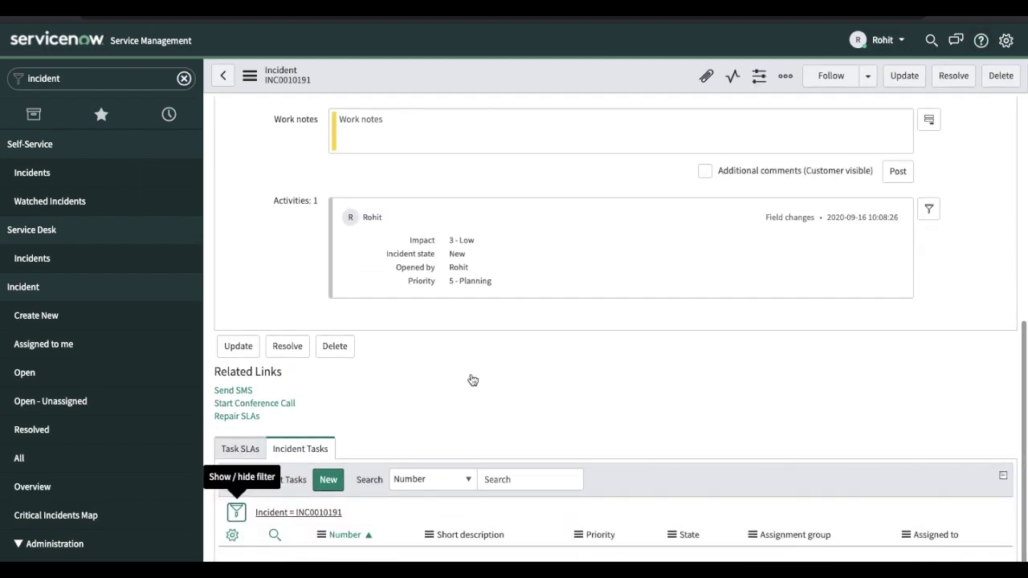
Return to Flow Designer from the incident and list the flow executions sorted by creation date, newest first.
scroll(473, 379, "down", 1)
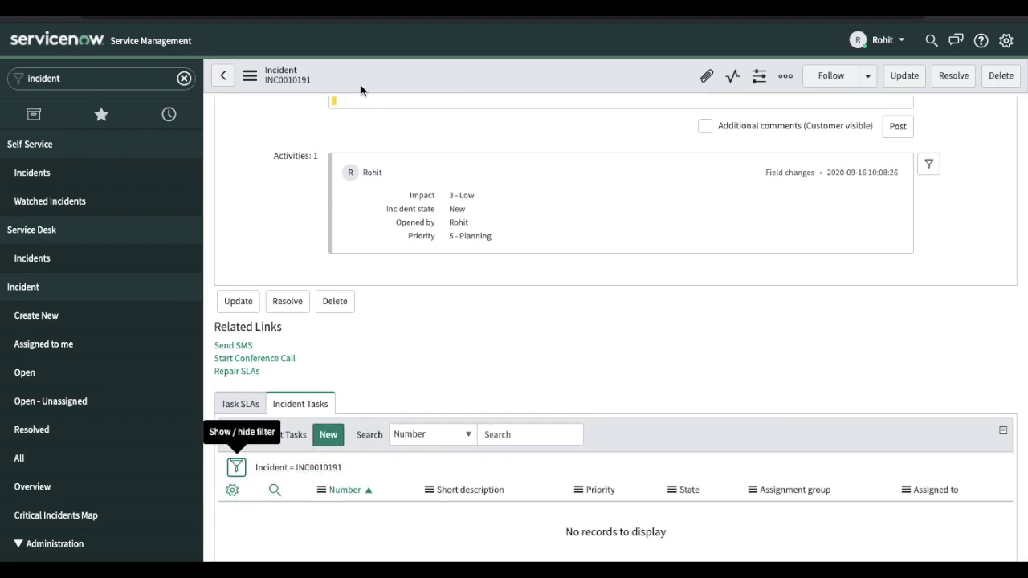
left_click(241, 16)
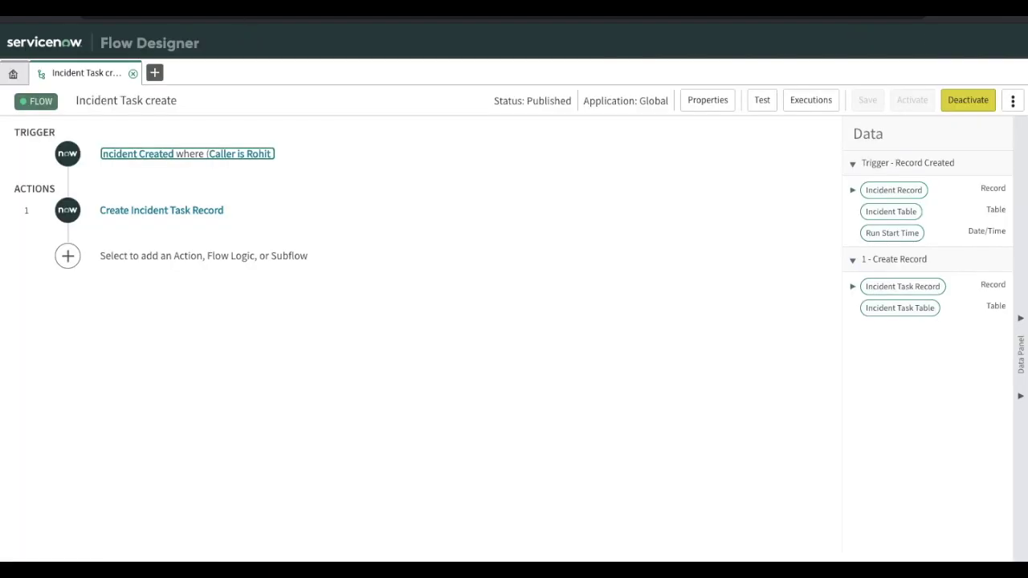
left_click(11, 74)
left_click(320, 119)
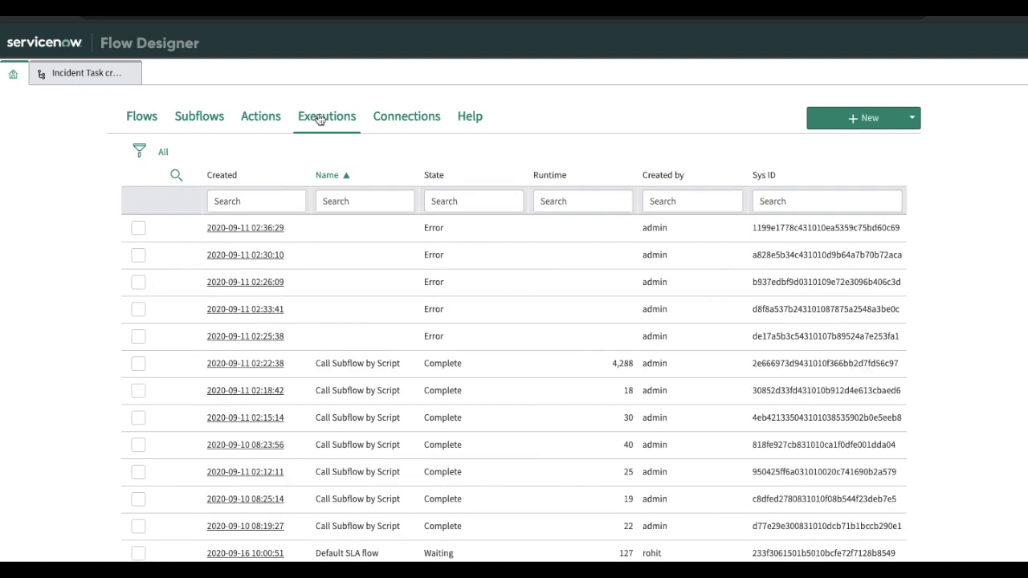
right_click(219, 175)
left_click(203, 175)
left_click(239, 196)
right_click(217, 172)
key("Escape")
key("Return")
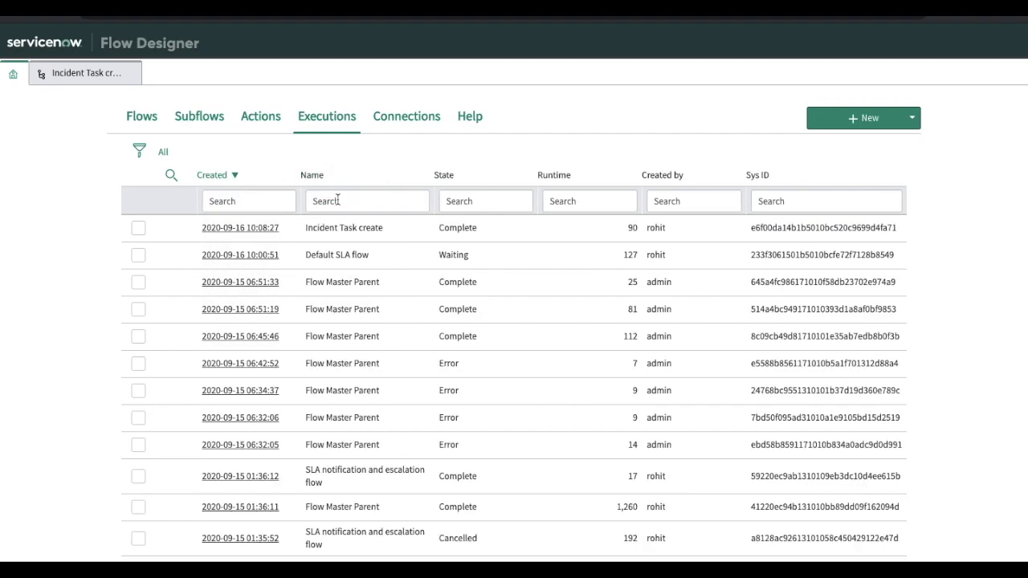
Open the latest Incident Task create execution, inspect its Create Record action details and open the task record it produced.
left_click(261, 230)
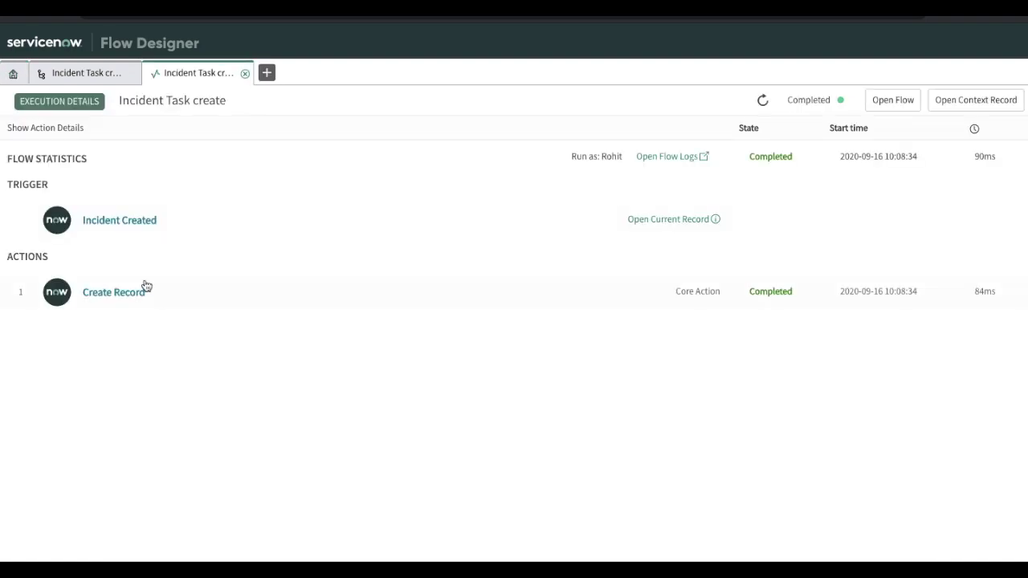
left_click(129, 296)
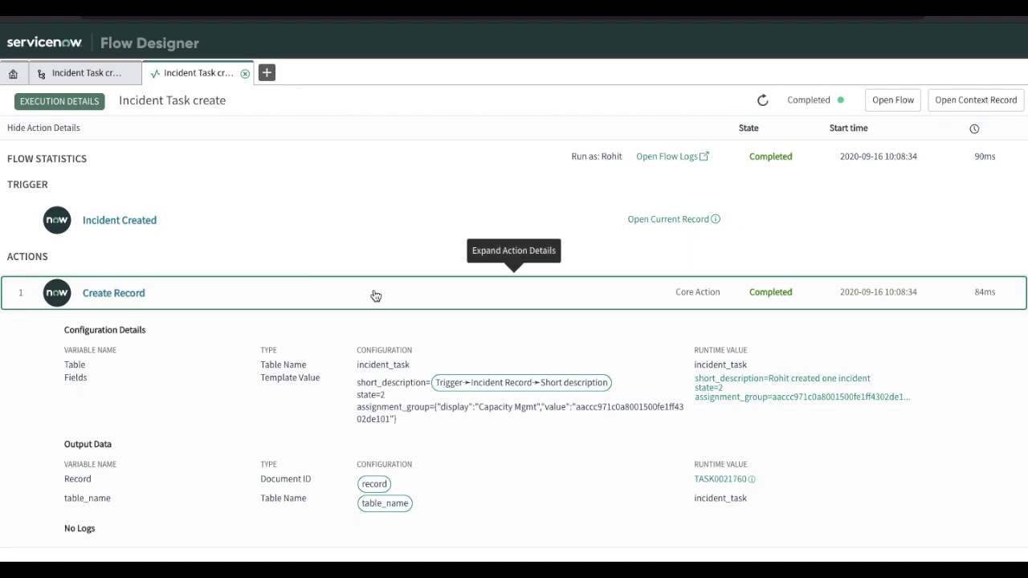
scroll(375, 296, "down", 1)
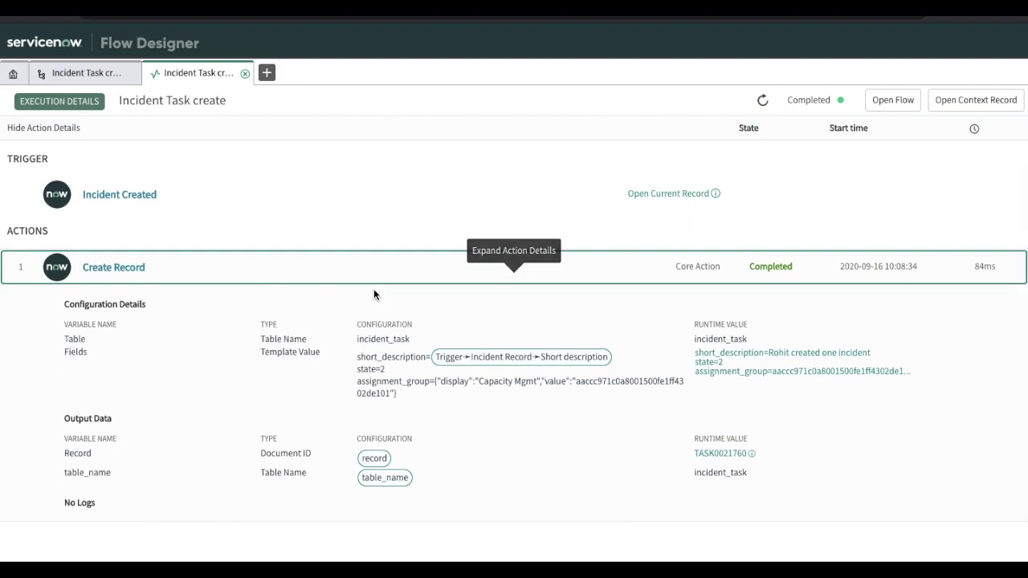
double_click(392, 339)
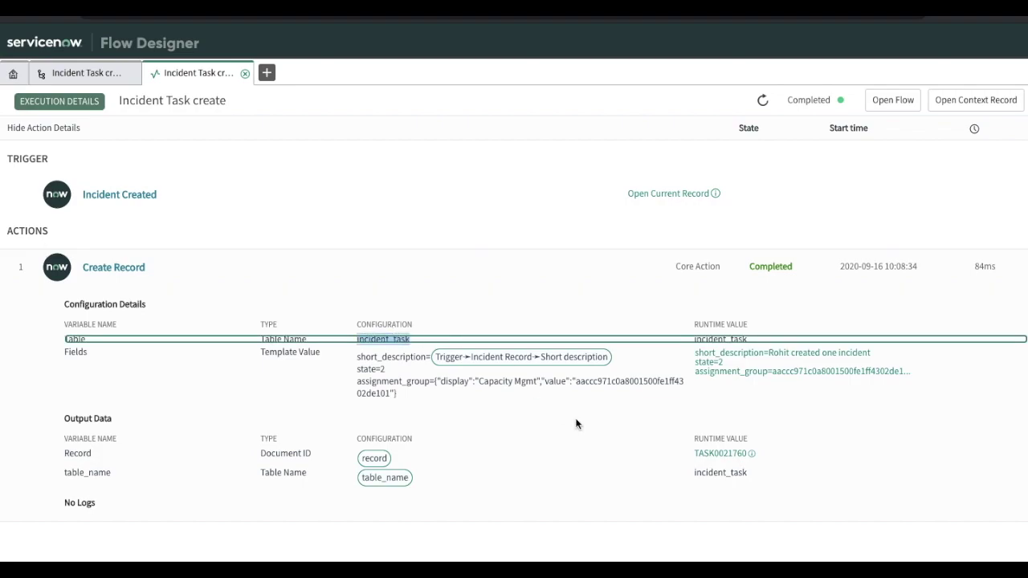
left_click(712, 454)
left_click(716, 490)
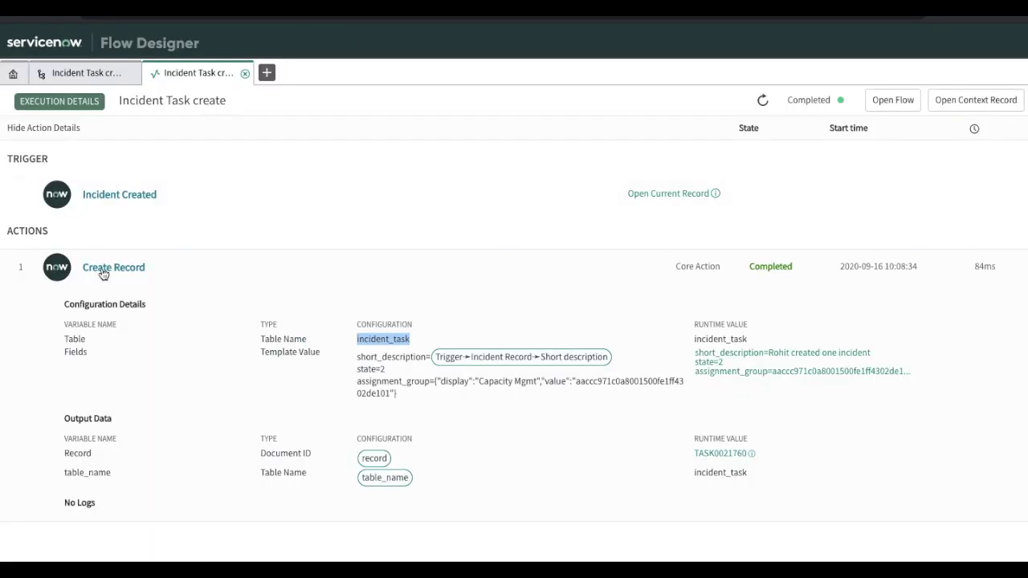
Add an Incident field to the flow's Create Incident Task Record action, mapped to the Trigger - Record Created incident record.
left_click(92, 77)
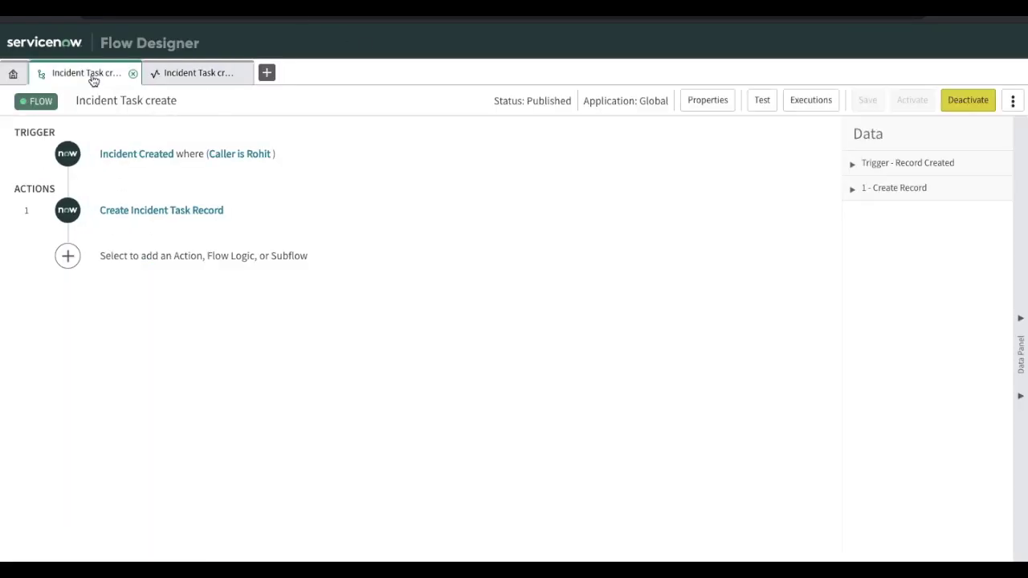
left_click(159, 215)
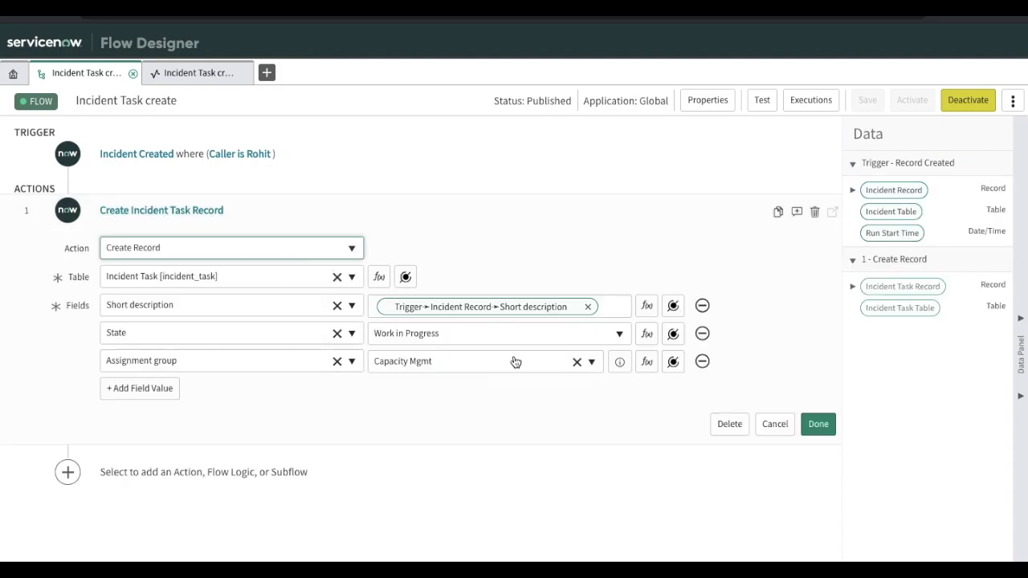
left_click(161, 389)
left_click(187, 396)
type("inci")
key("Return")
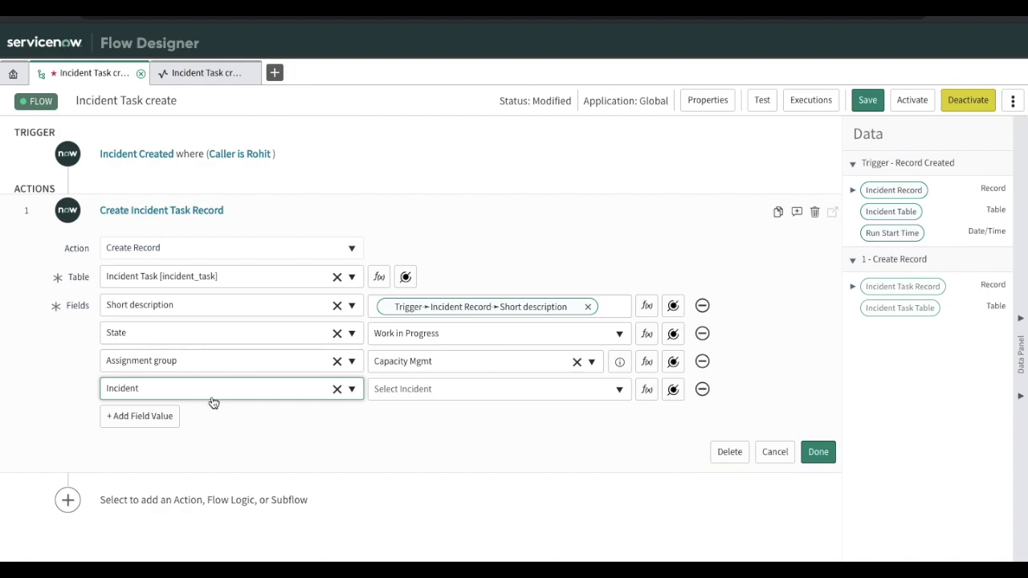
left_click(594, 392)
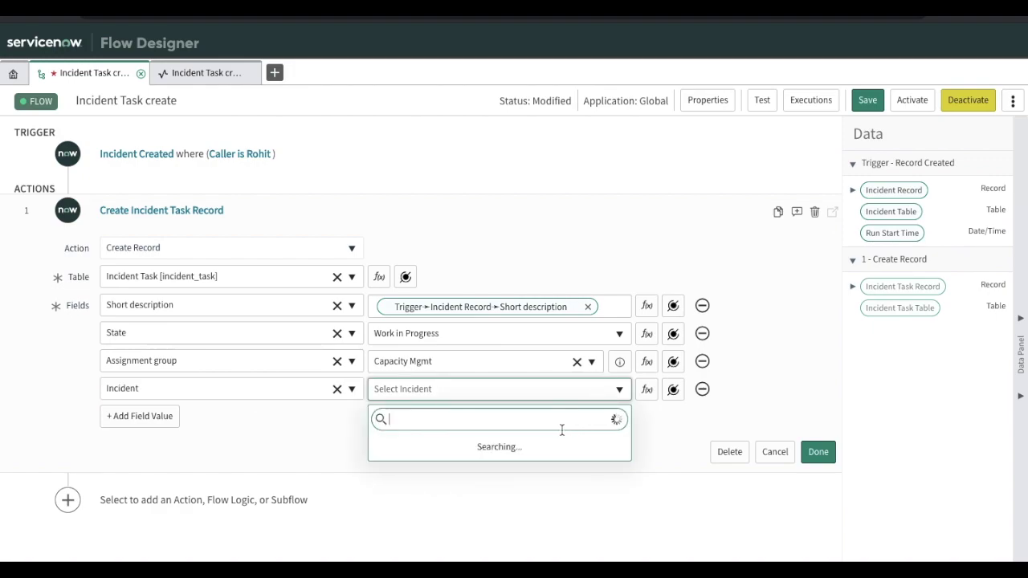
left_click(673, 389)
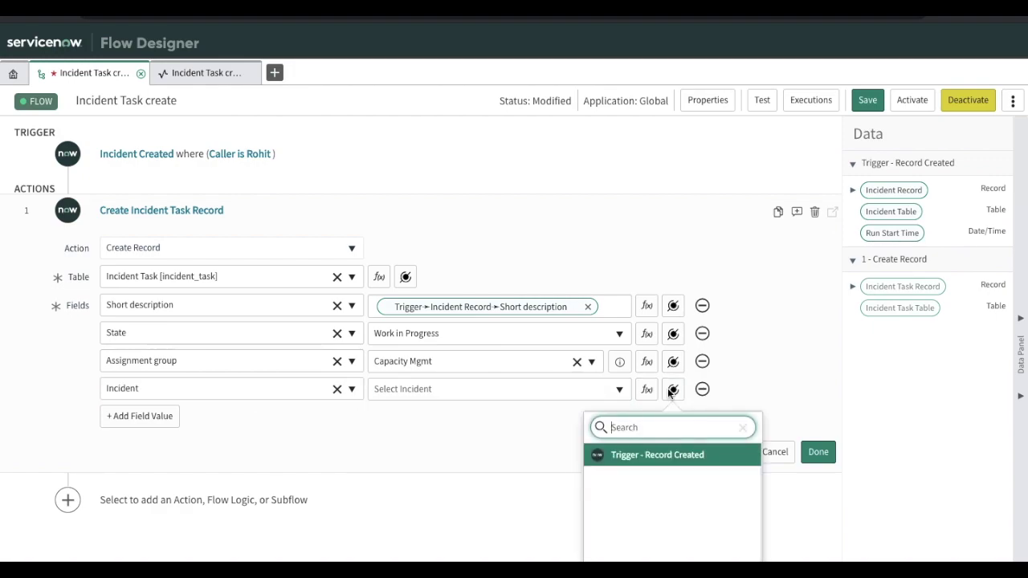
left_click(642, 454)
left_click(807, 456)
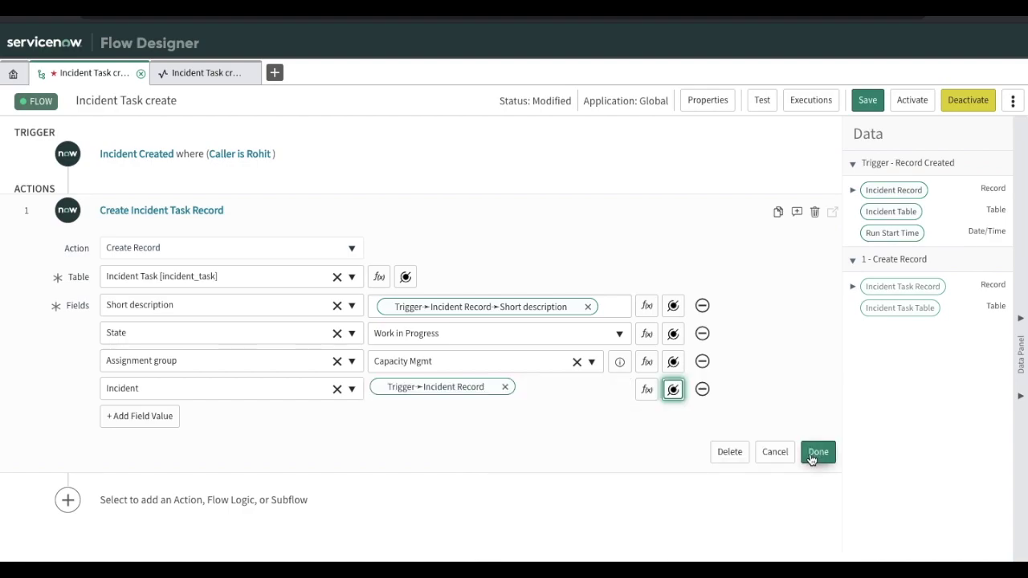
Save the modified Incident Task create flow and activate it again.
left_click(870, 98)
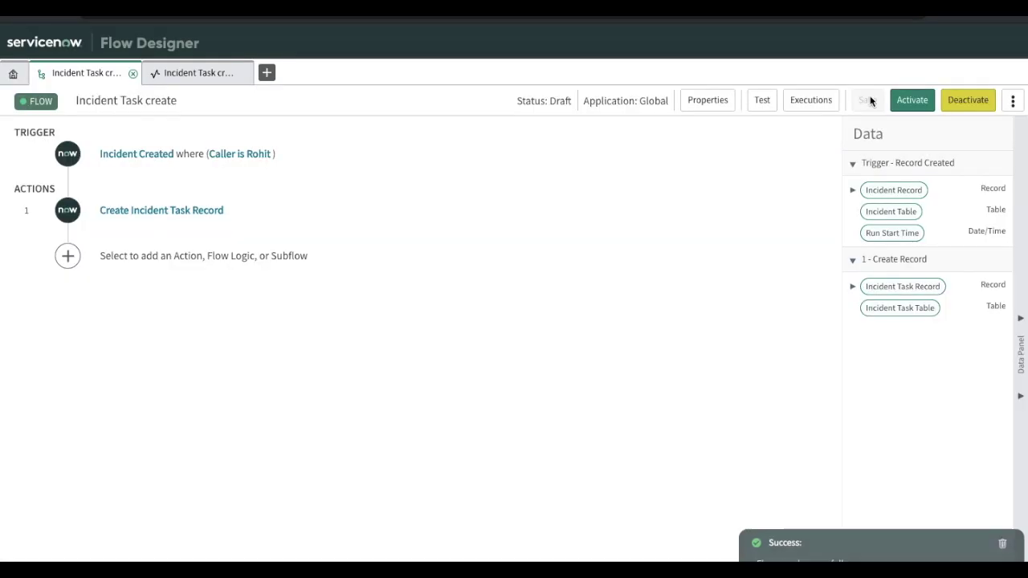
left_click(900, 102)
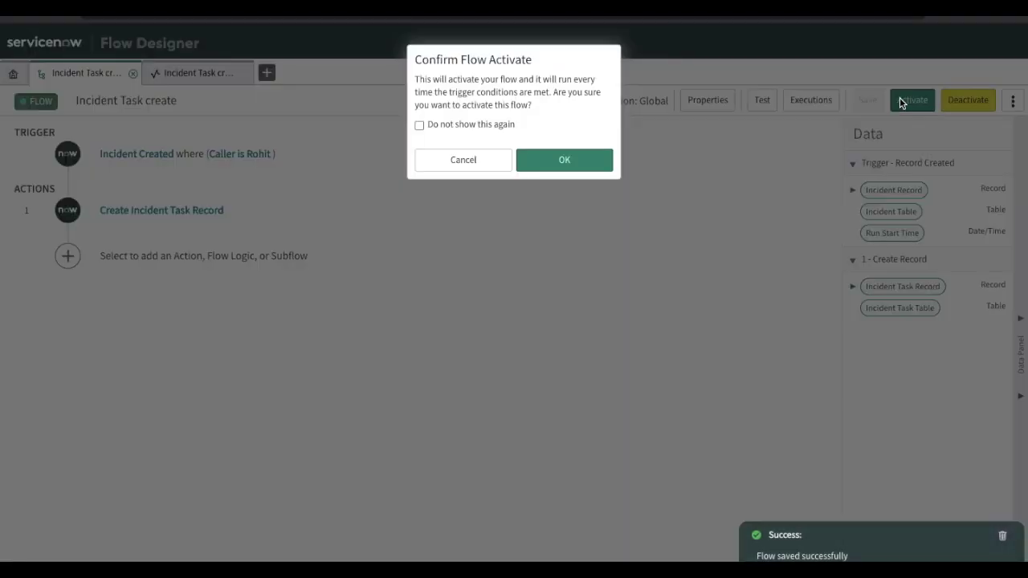
left_click(559, 159)
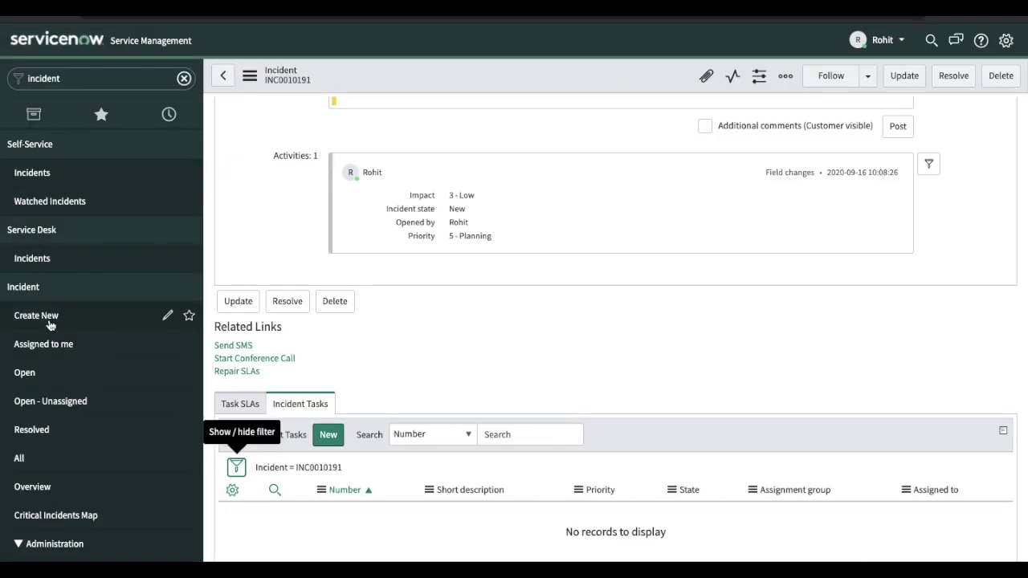
Start a new incident, dismiss the guided tour and set the caller to the person named in the flow's trigger condition.
left_click(50, 325)
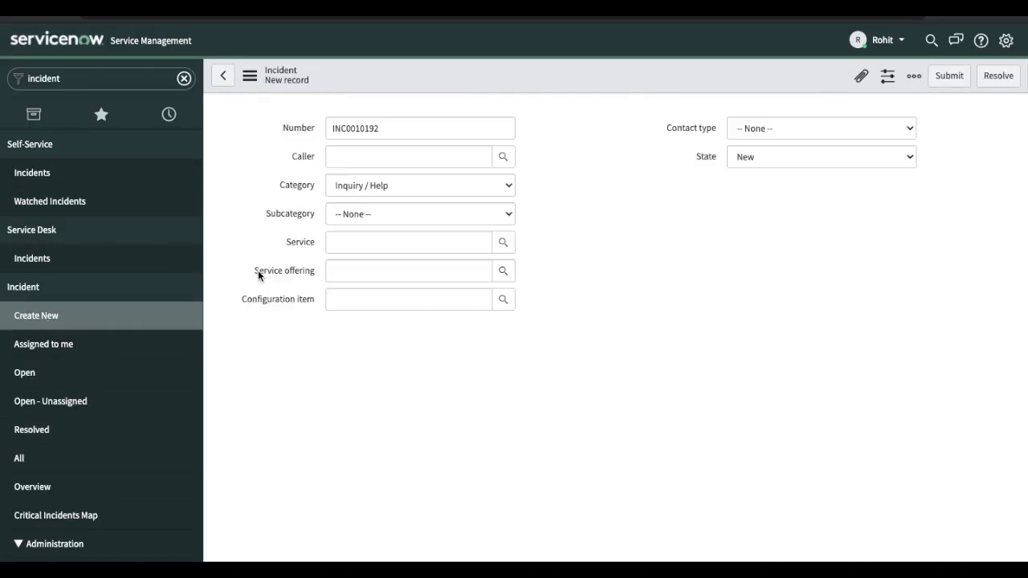
type("*")
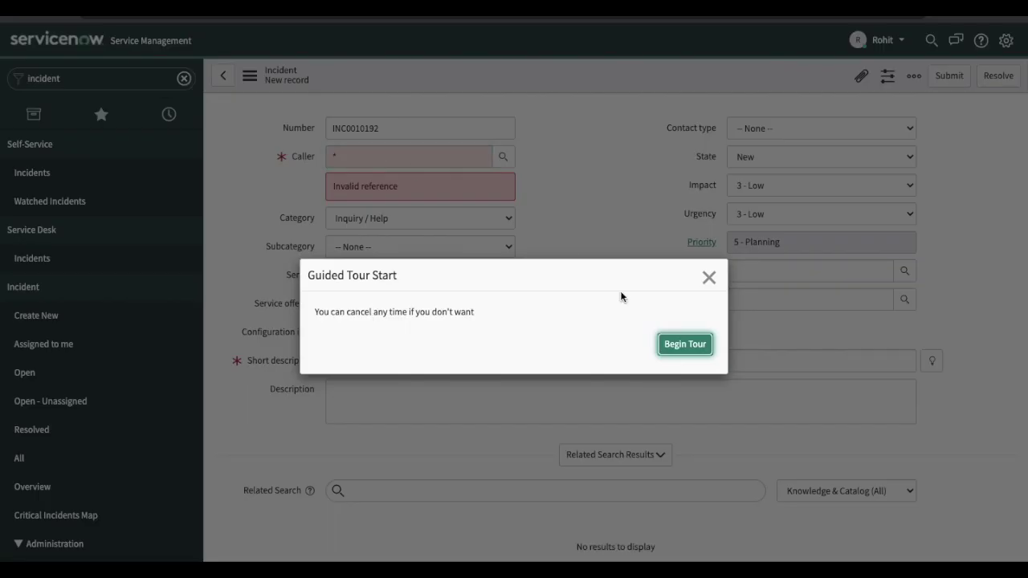
type("r")
key("BackSpace")
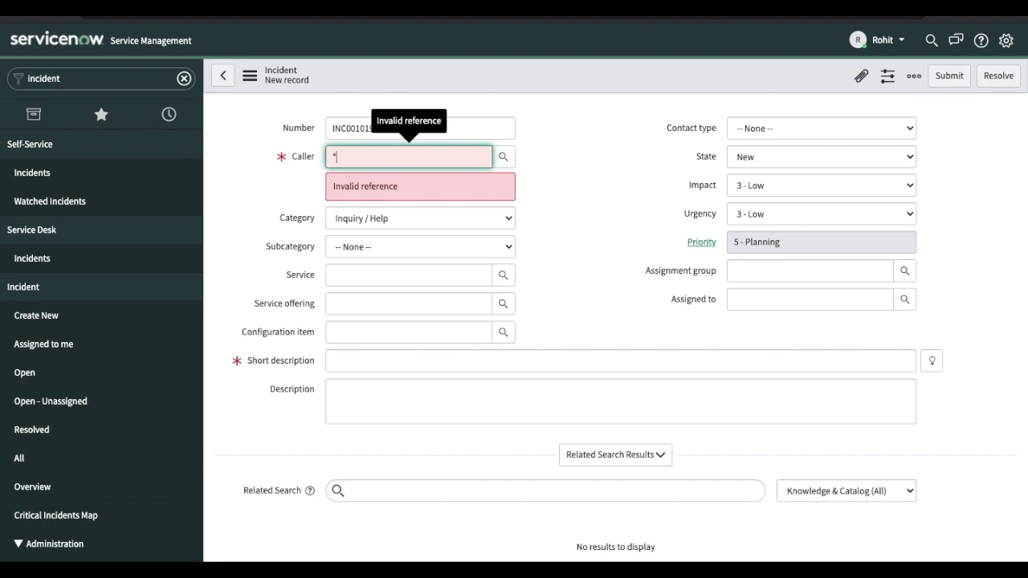
key("BackSpace")
type("abel")
scroll(533, 217, "down", 1)
key("BackSpace")
key("BackSpace")
key("BackSpace")
key("BackSpace")
left_click(338, 162)
Enter a short description marking it as the caller's test incident, save the record and check its related lists for a task.
left_click(365, 306)
type("test rohit incident")
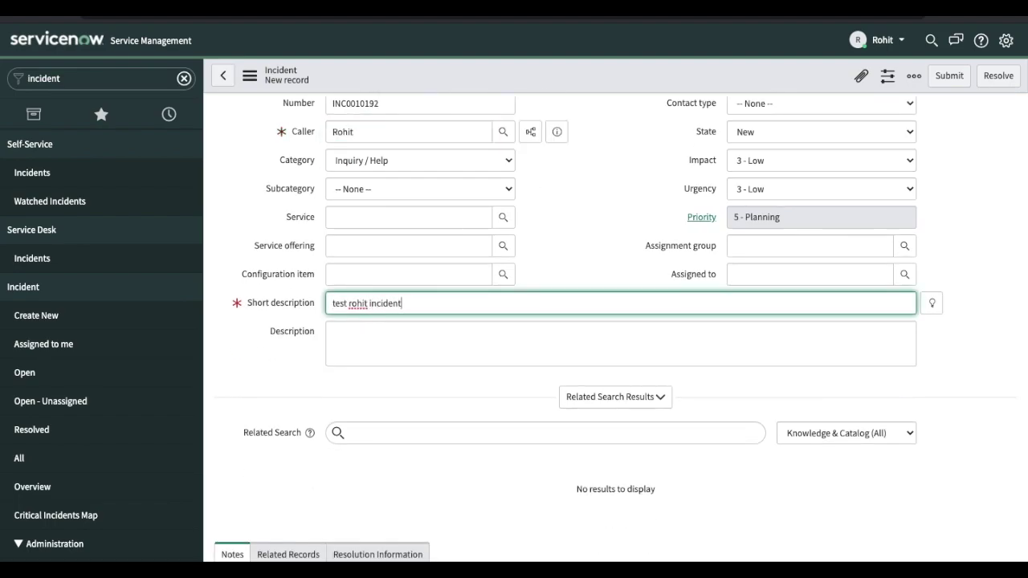
scroll(415, 325, "down", 3)
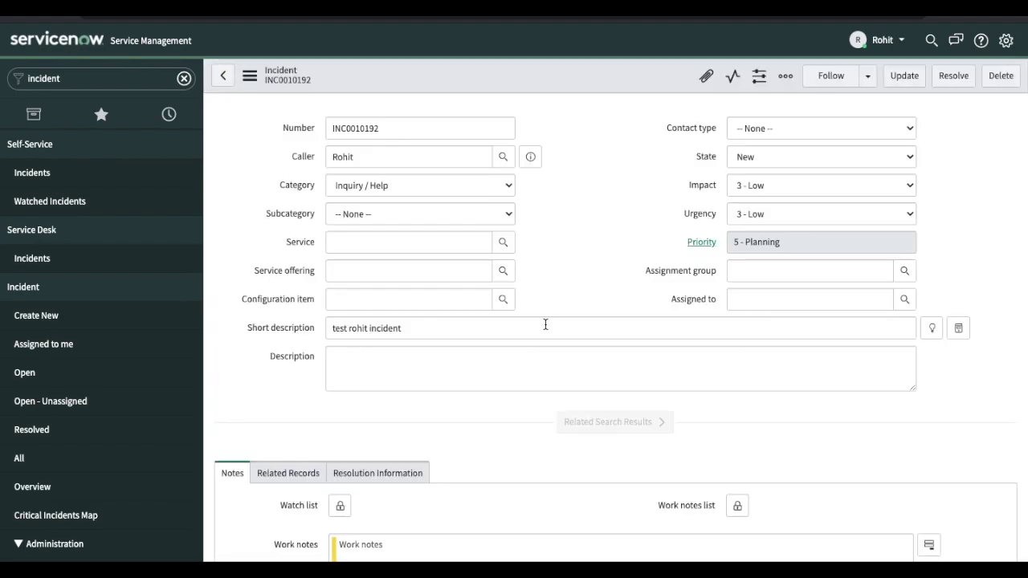
scroll(546, 323, "down", 10)
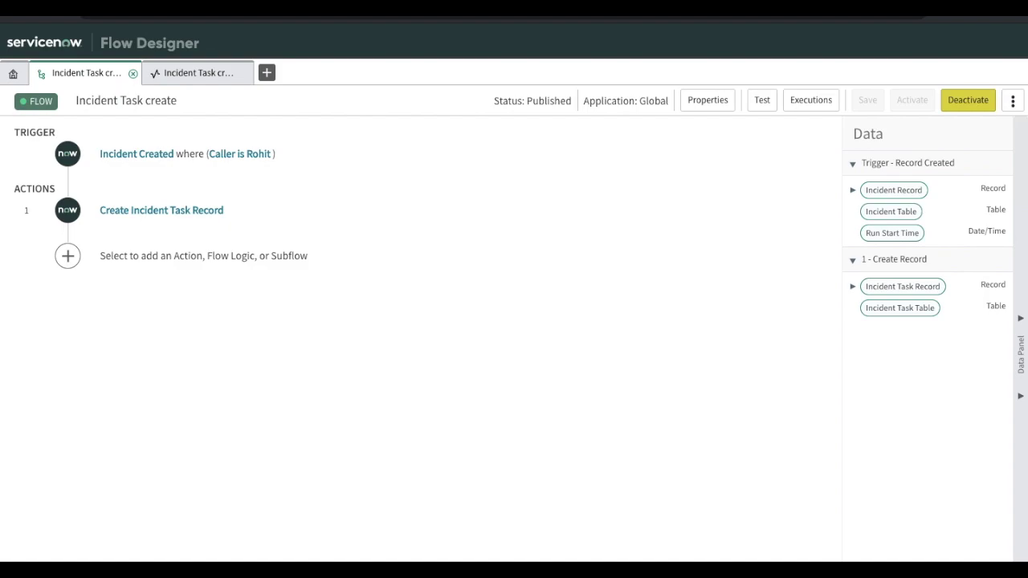
Refresh the flow executions, open the newest Incident Task create run and review its trigger and Create Record action details.
left_click(17, 77)
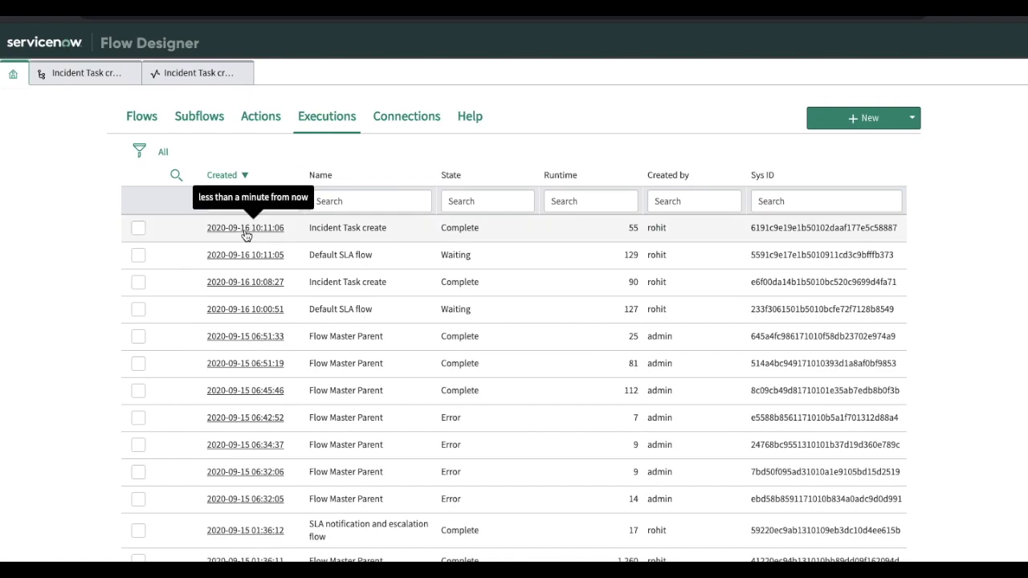
left_click(165, 154)
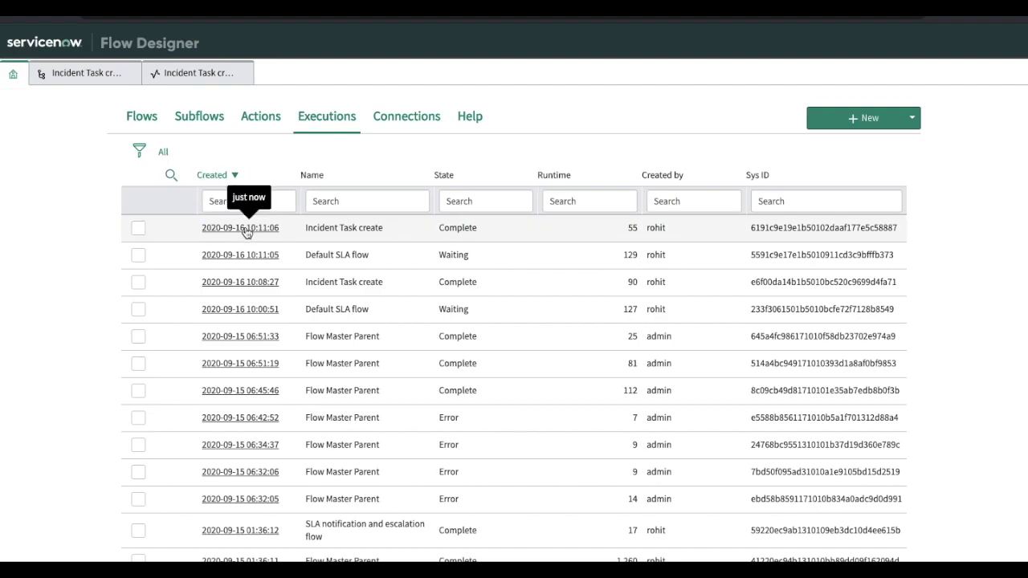
left_click(247, 229)
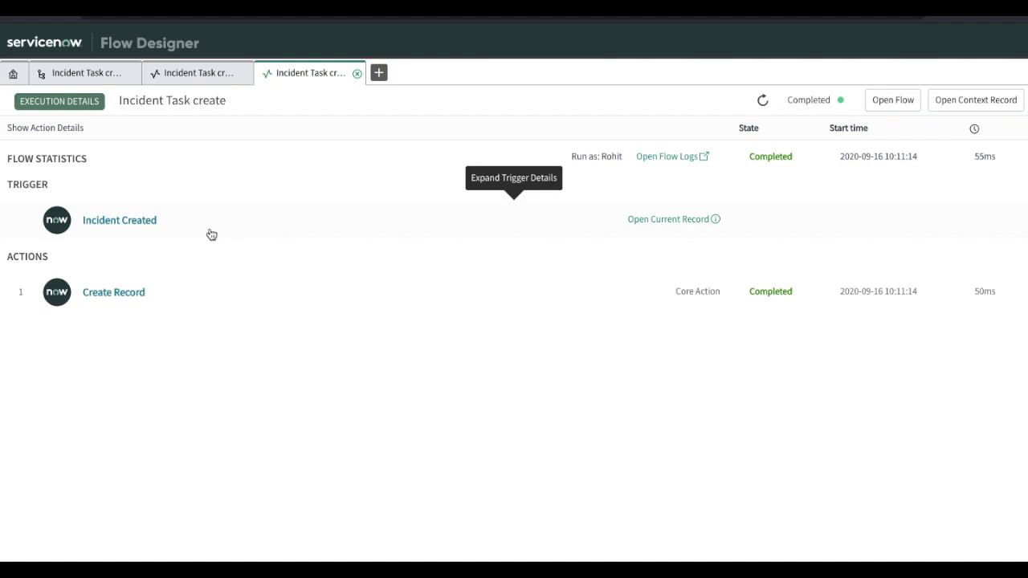
left_click(143, 230)
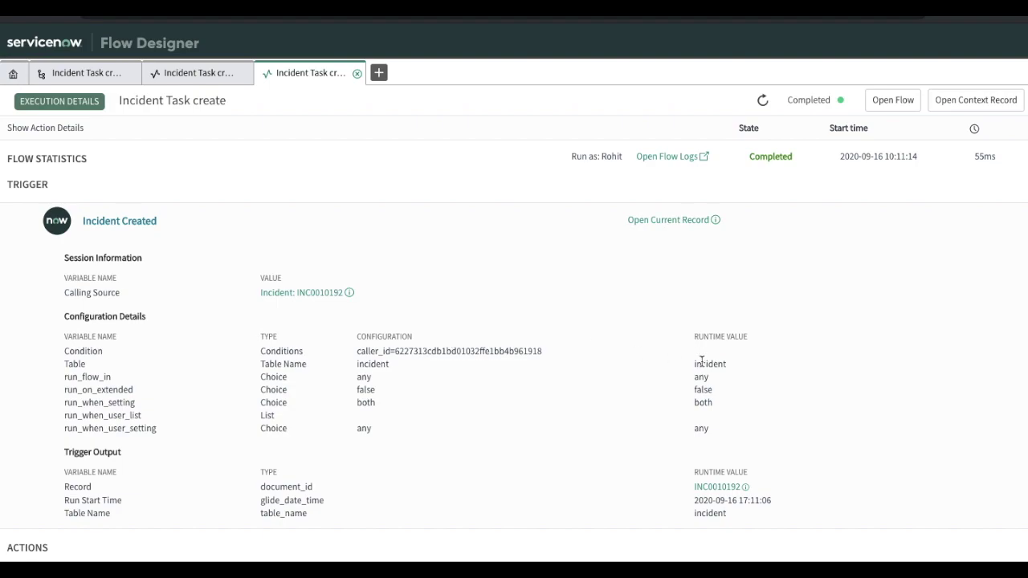
scroll(701, 361, "down", 1)
left_click(145, 505)
scroll(416, 454, "down", 3)
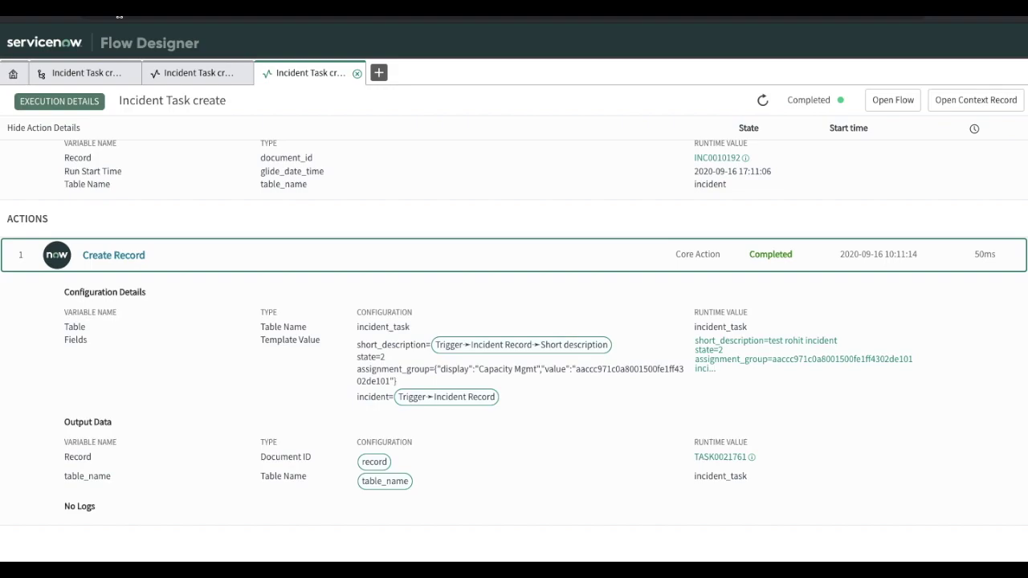
Review the trigger types available for the Incident Task create flow, keep the existing trigger and exit full-screen view.
left_click(57, 75)
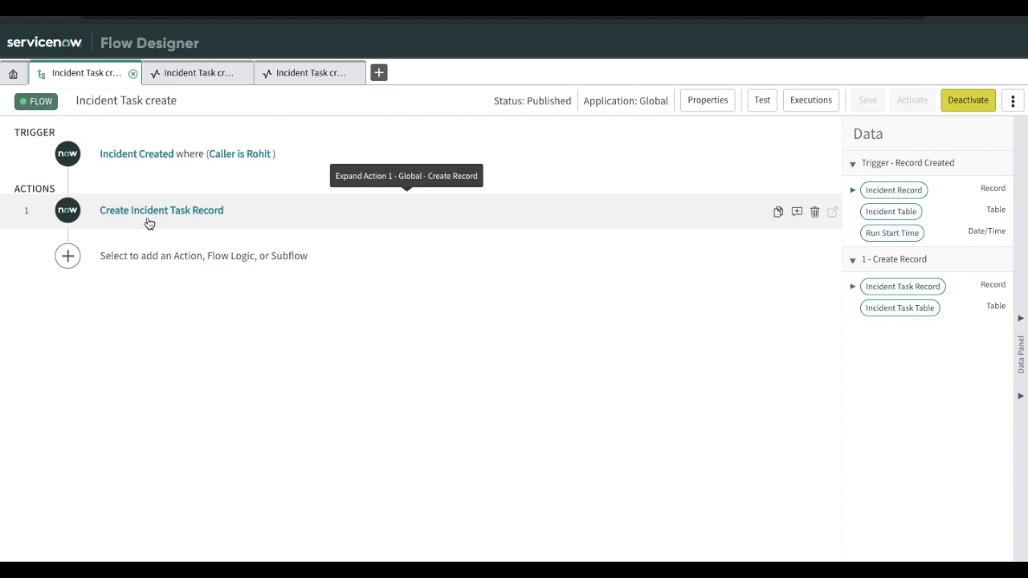
left_click(161, 156)
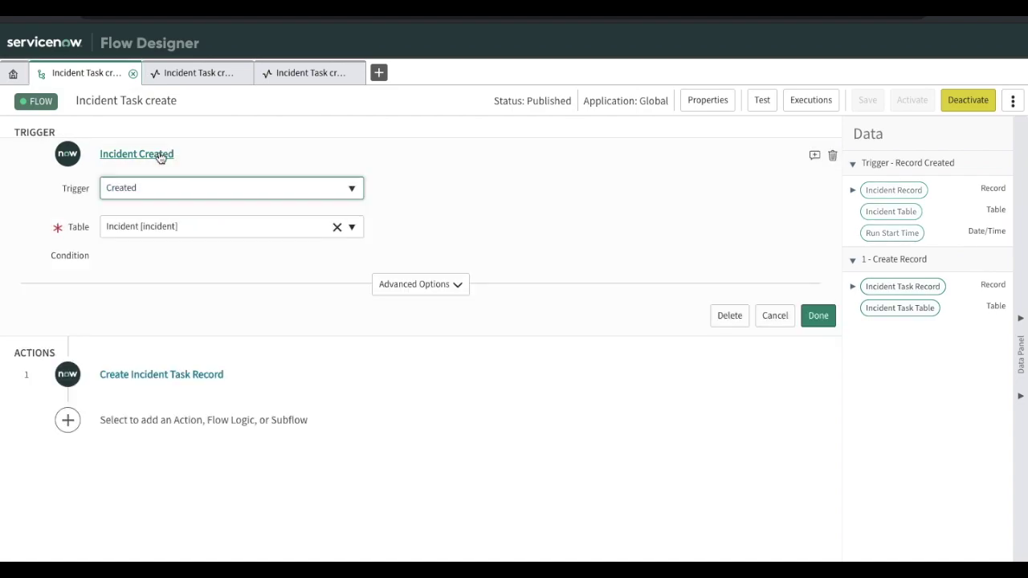
left_click(246, 189)
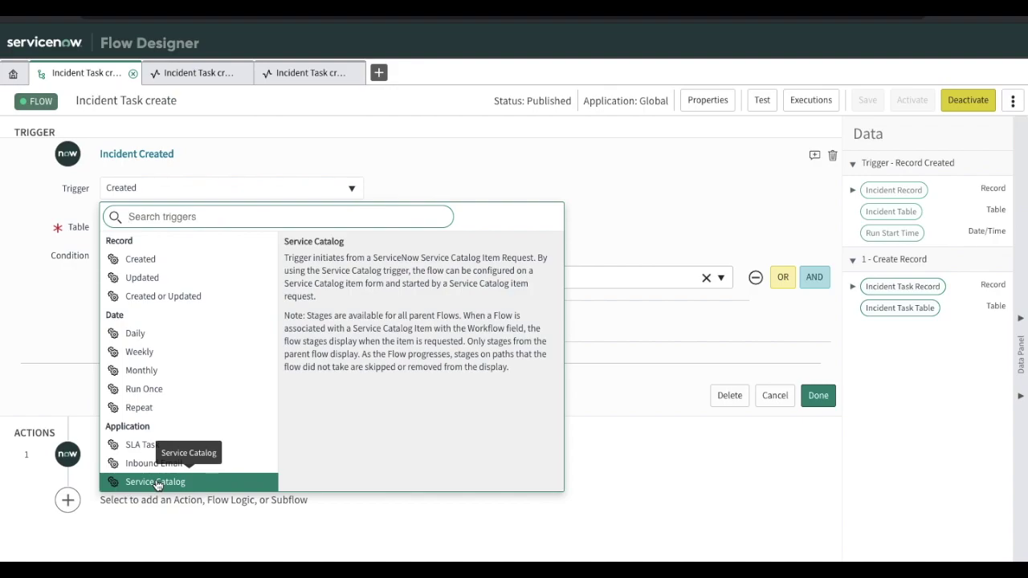
left_click(486, 165)
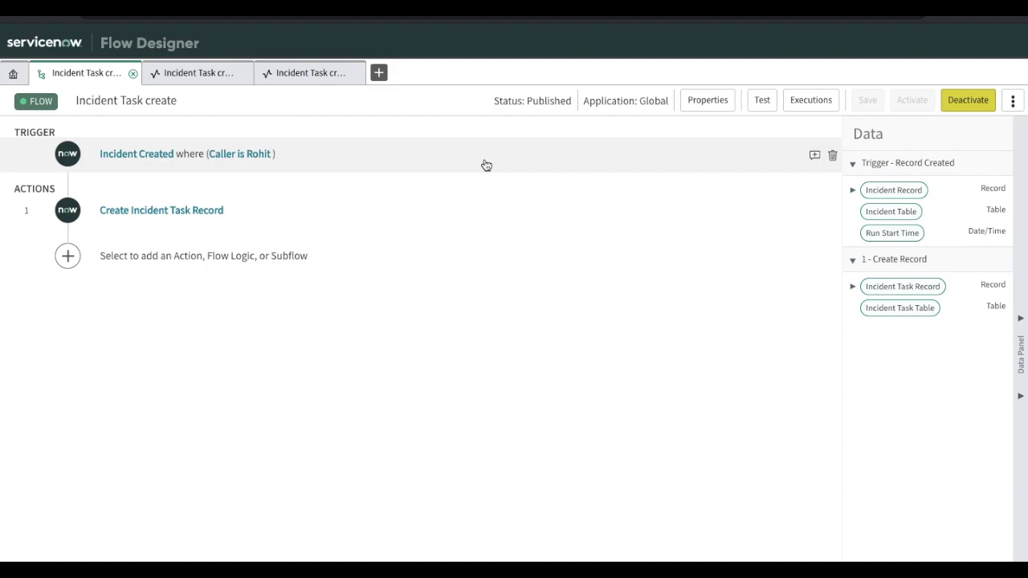
key("F11")
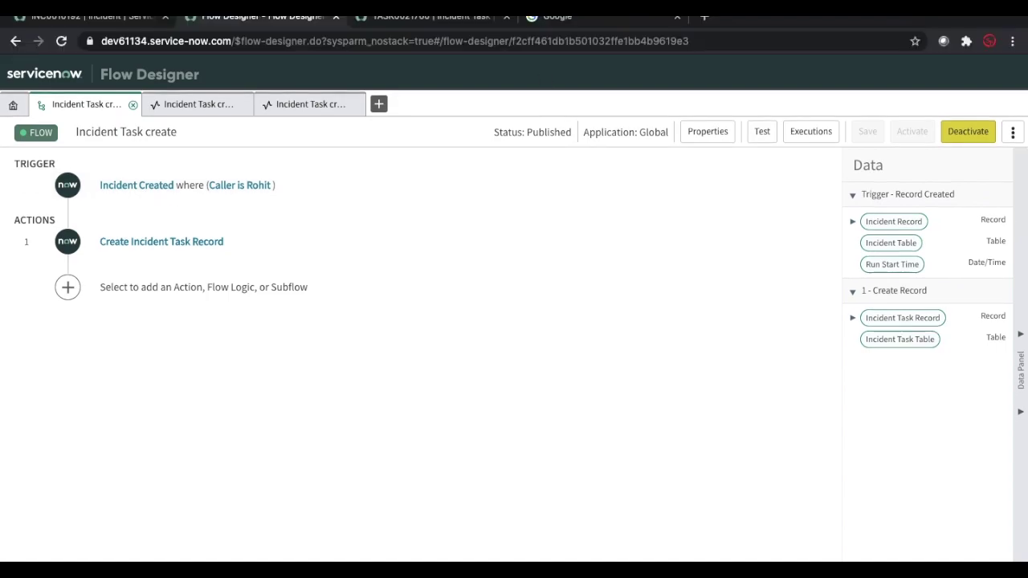